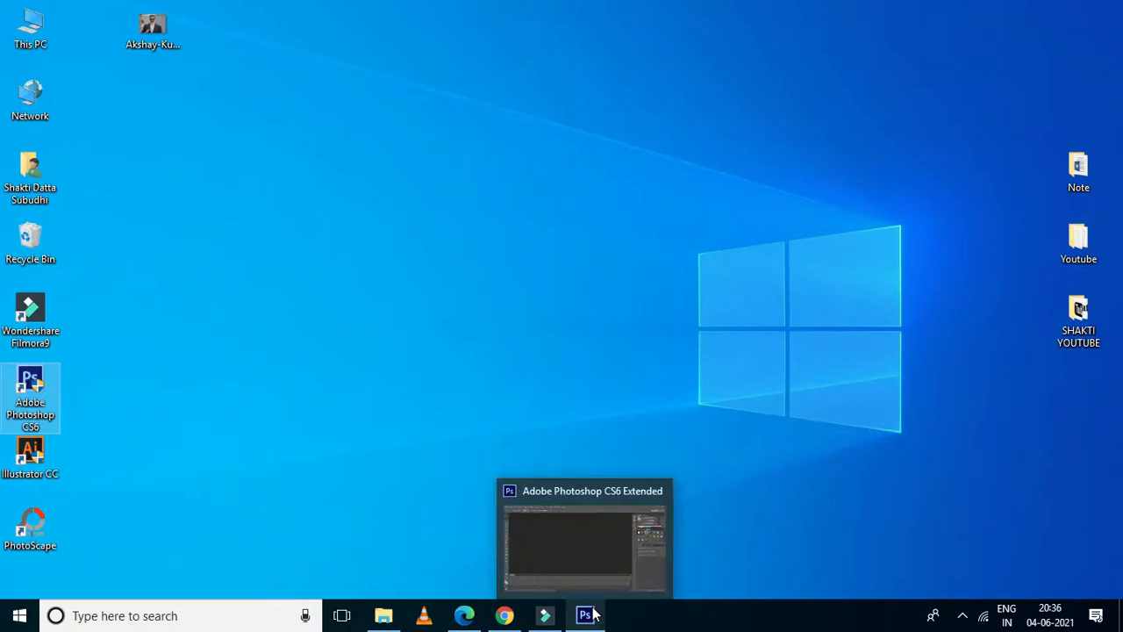
Switch to Photoshop, open the Akshay-Kumar photo from the desktop and convert its Background into a regular layer named Layer 0
click(586, 583)
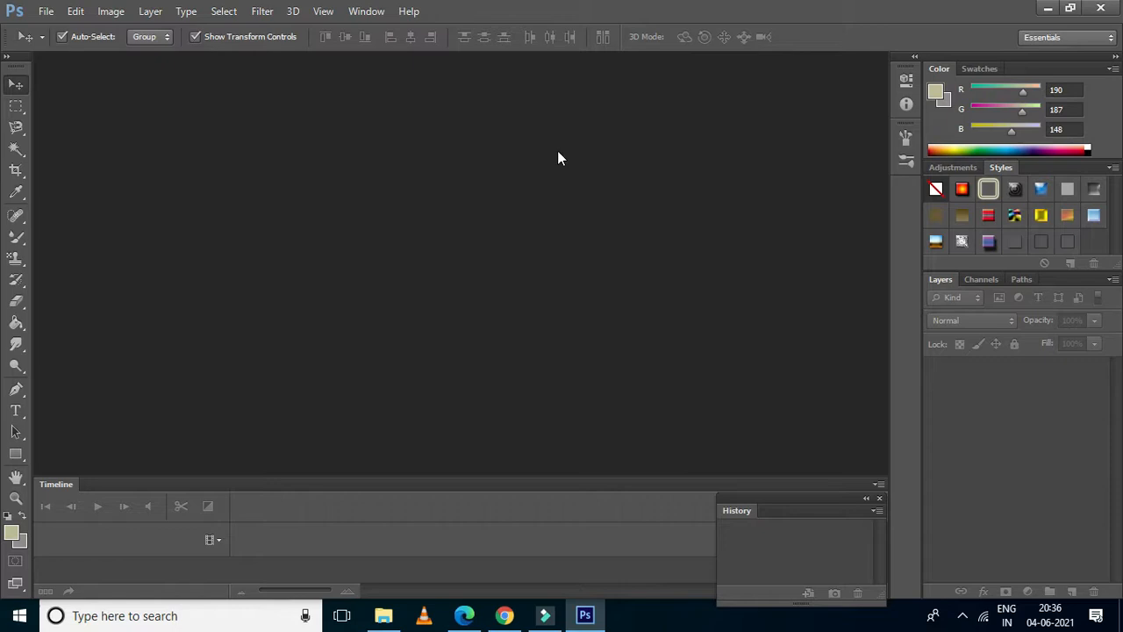
click(45, 11)
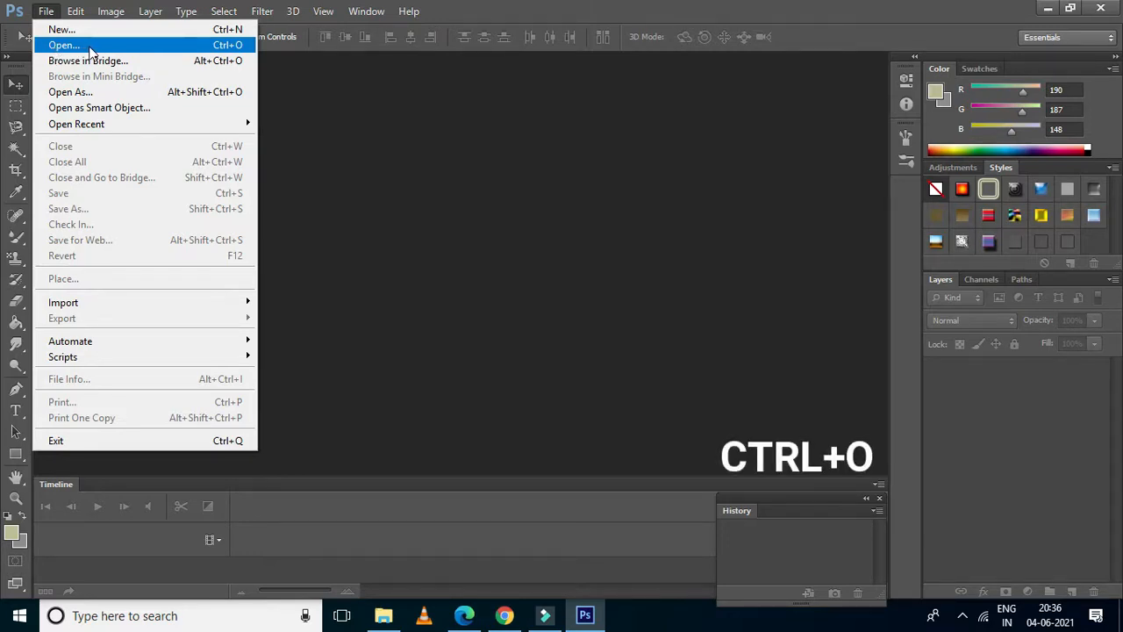
key(ctrl+o)
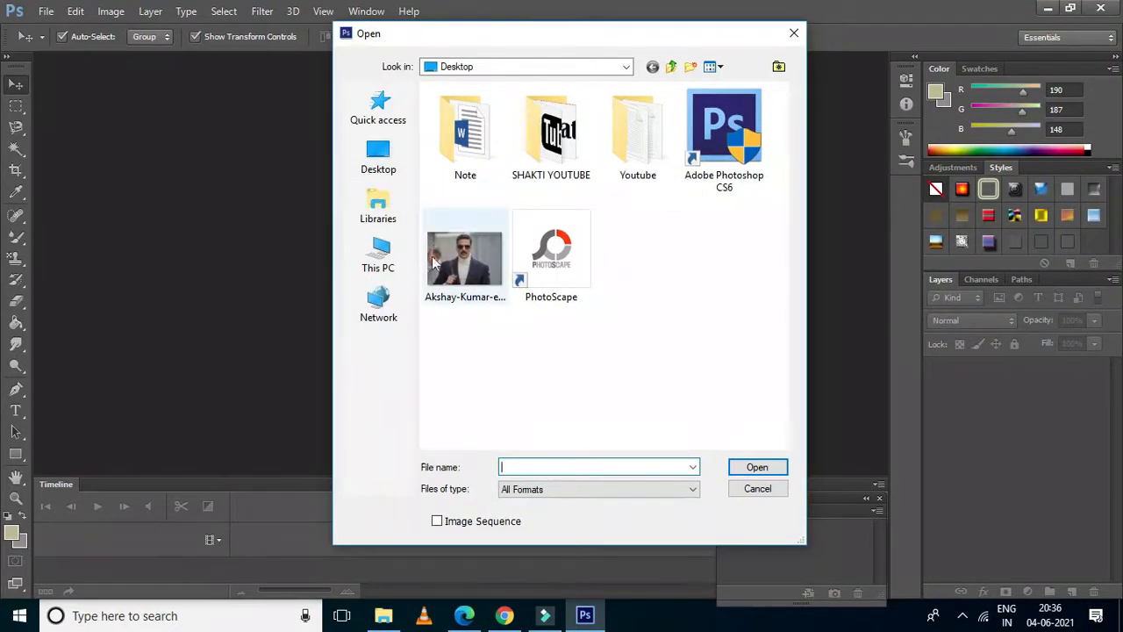
double_click(449, 281)
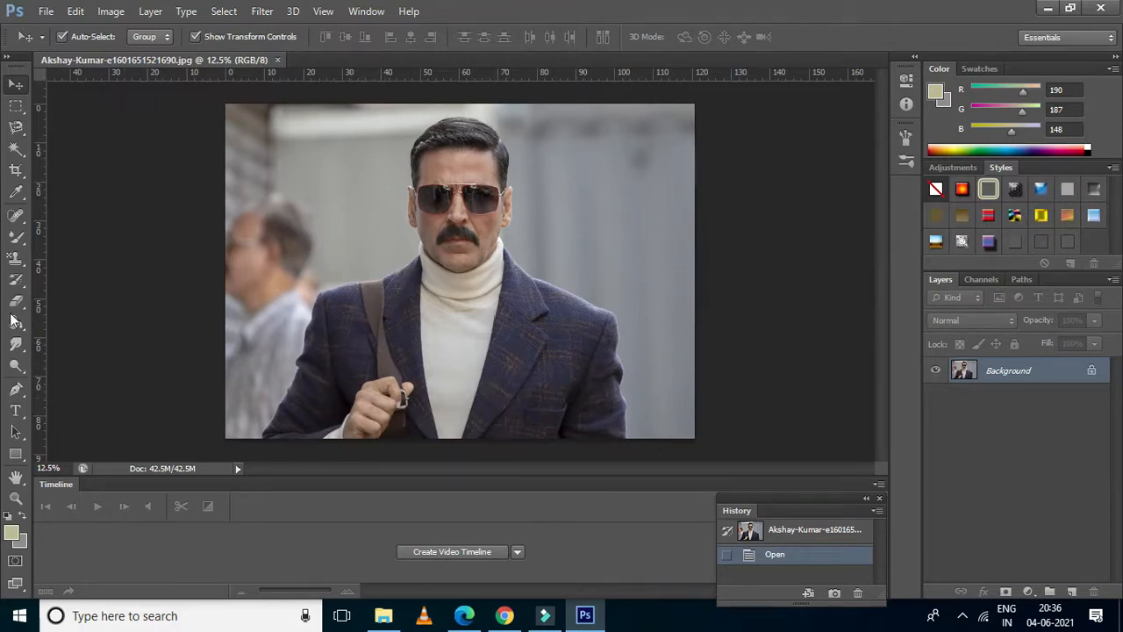
double_click(1008, 372)
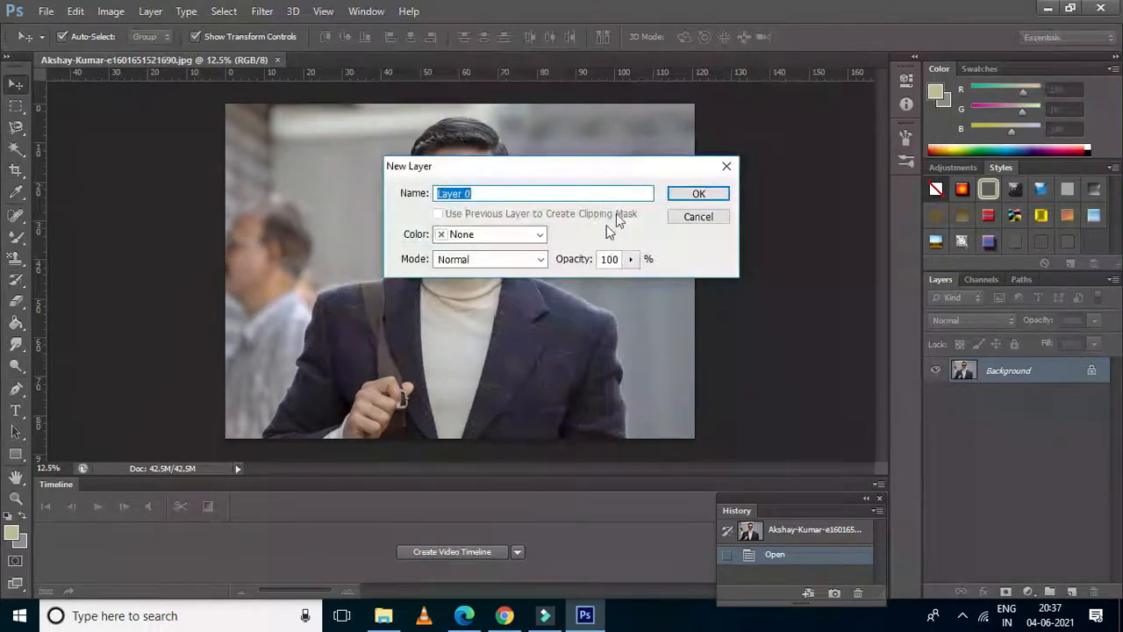
click(683, 194)
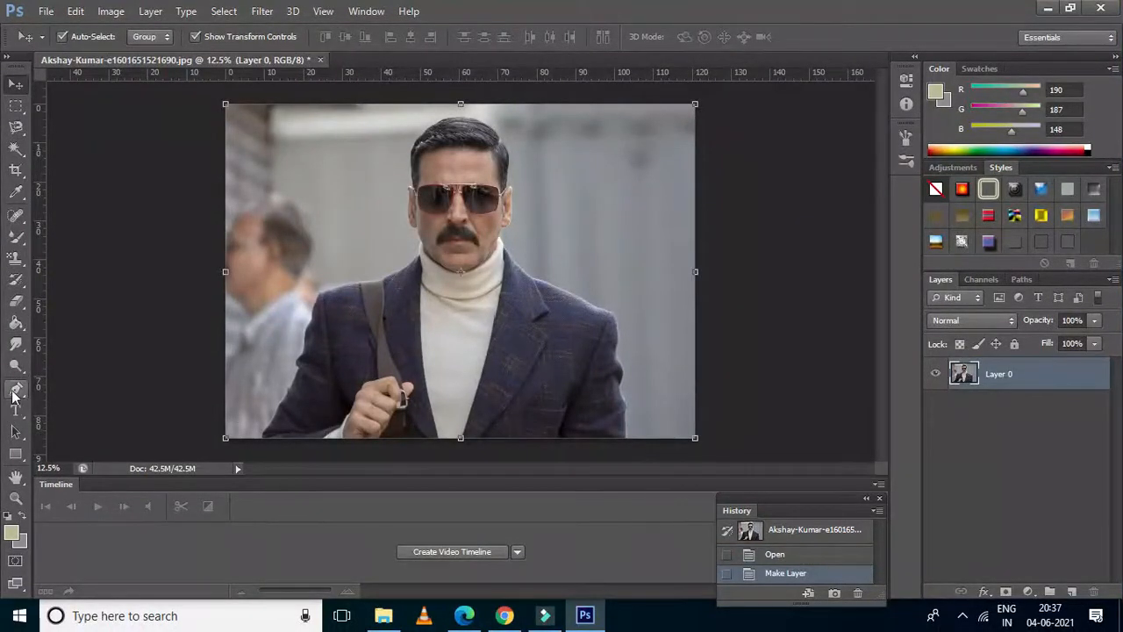
Start a Pen tool path at the lower edge of the photo, where the outline of the sleeve beside the hand begins
click(14, 392)
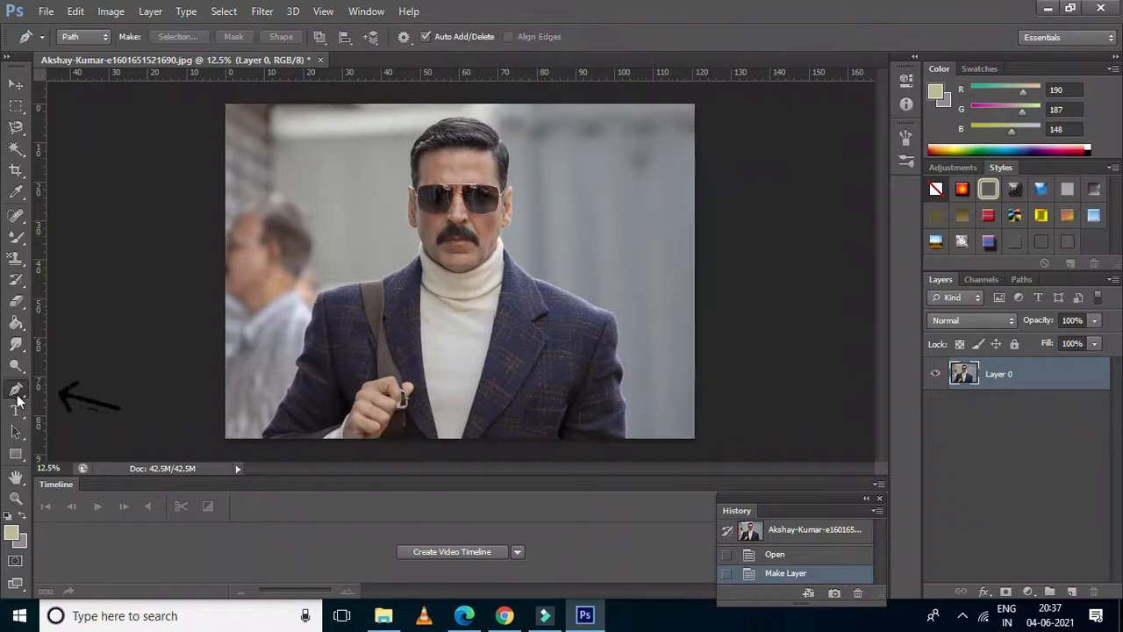
right_click(20, 396)
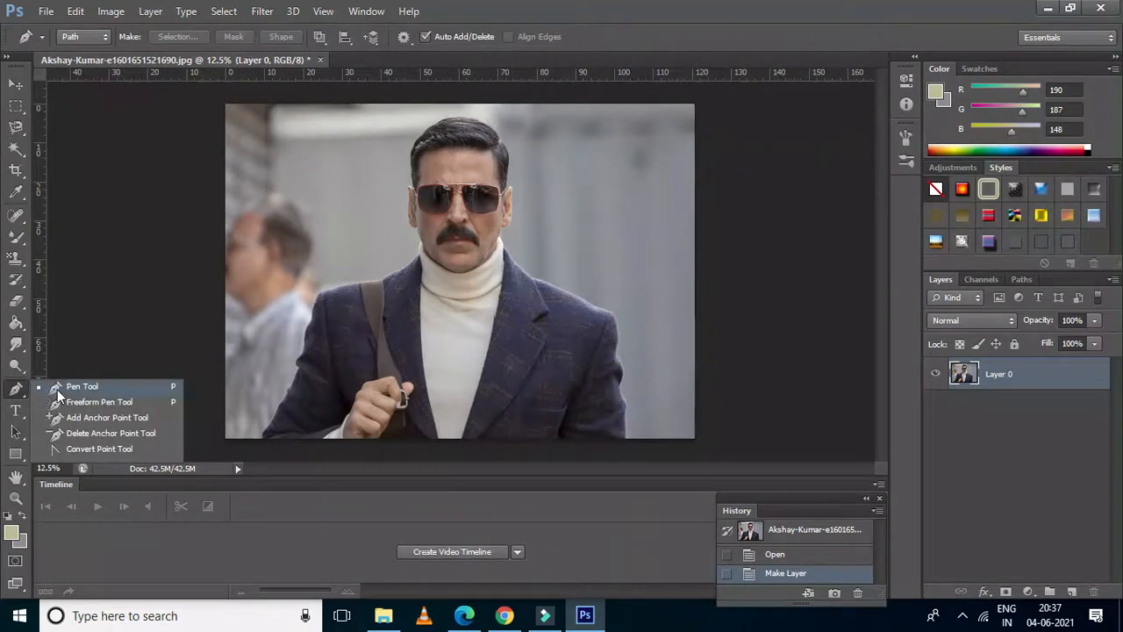
click(57, 390)
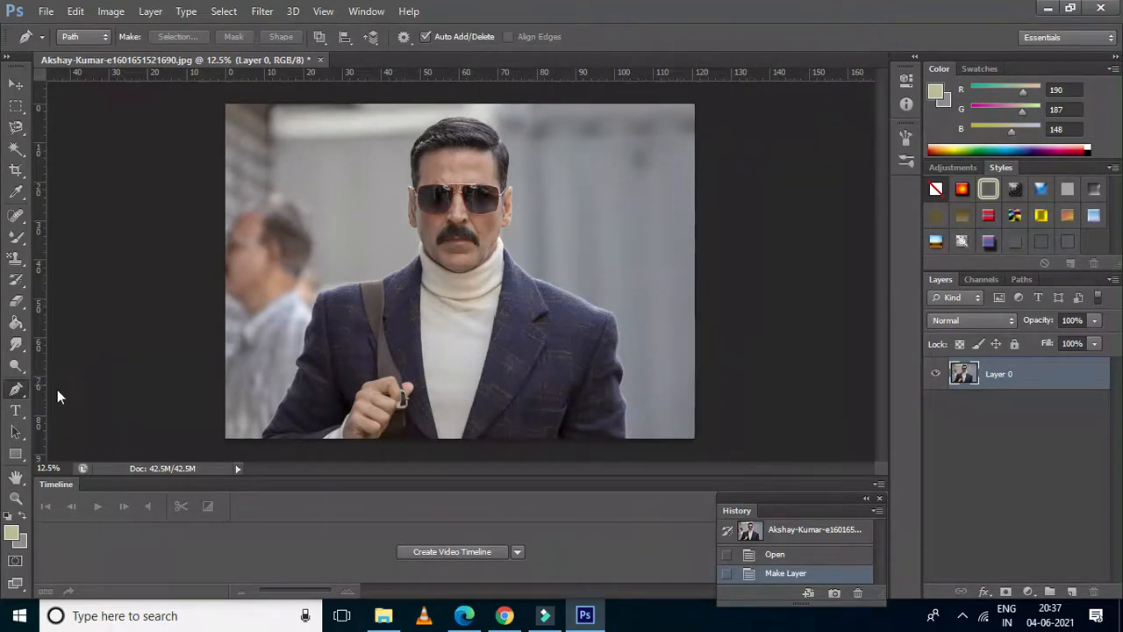
click(262, 439)
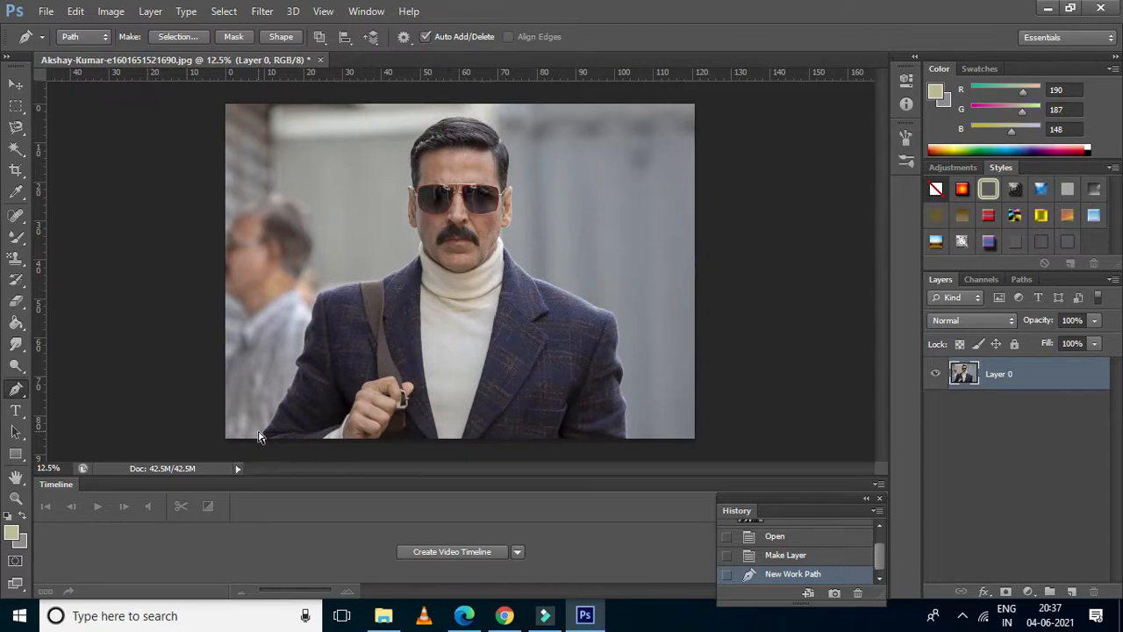
key(ctrl+plus)
key(ctrl+plus)
key(ctrl+plus)
key(ctrl+plus)
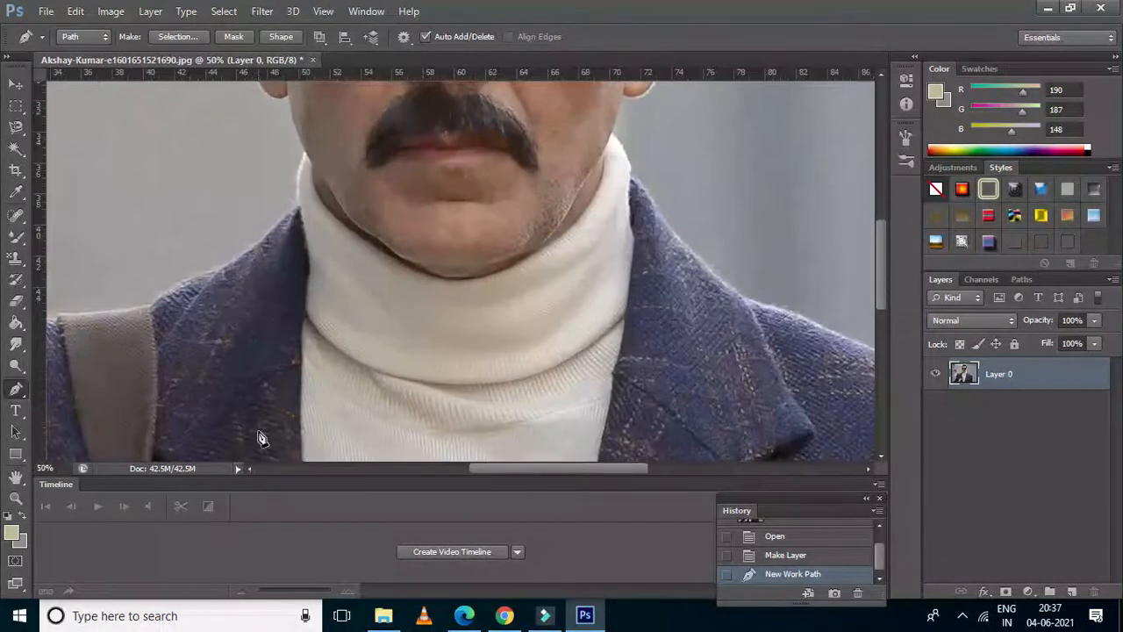
scroll(303, 434, down, 5)
drag(501, 468, 369, 468)
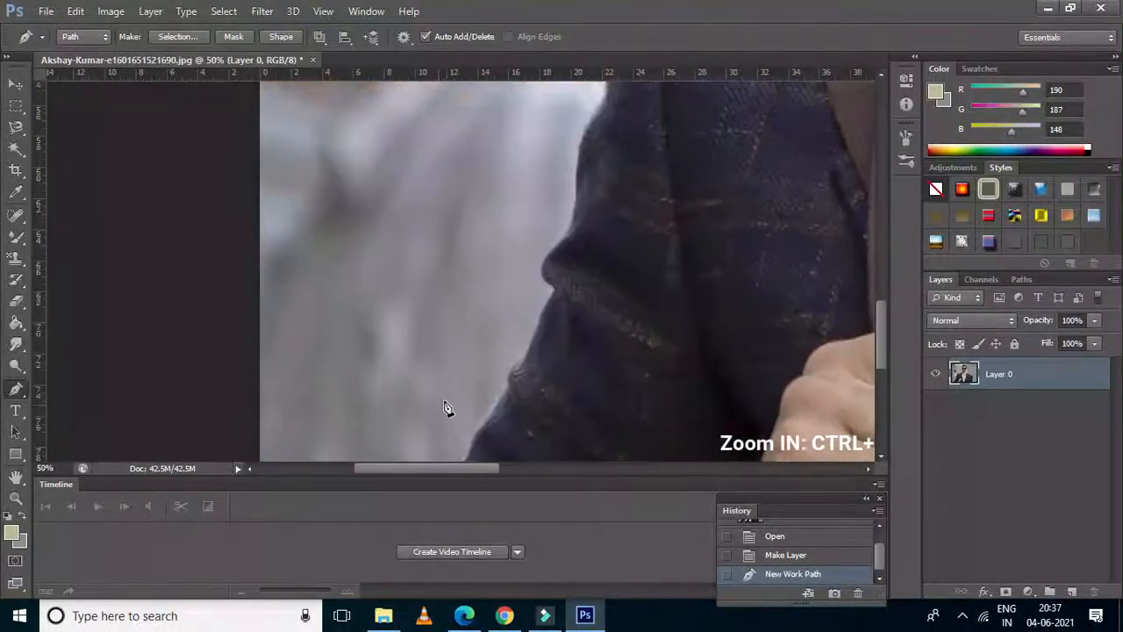
scroll(444, 408, down, 4)
click(408, 364)
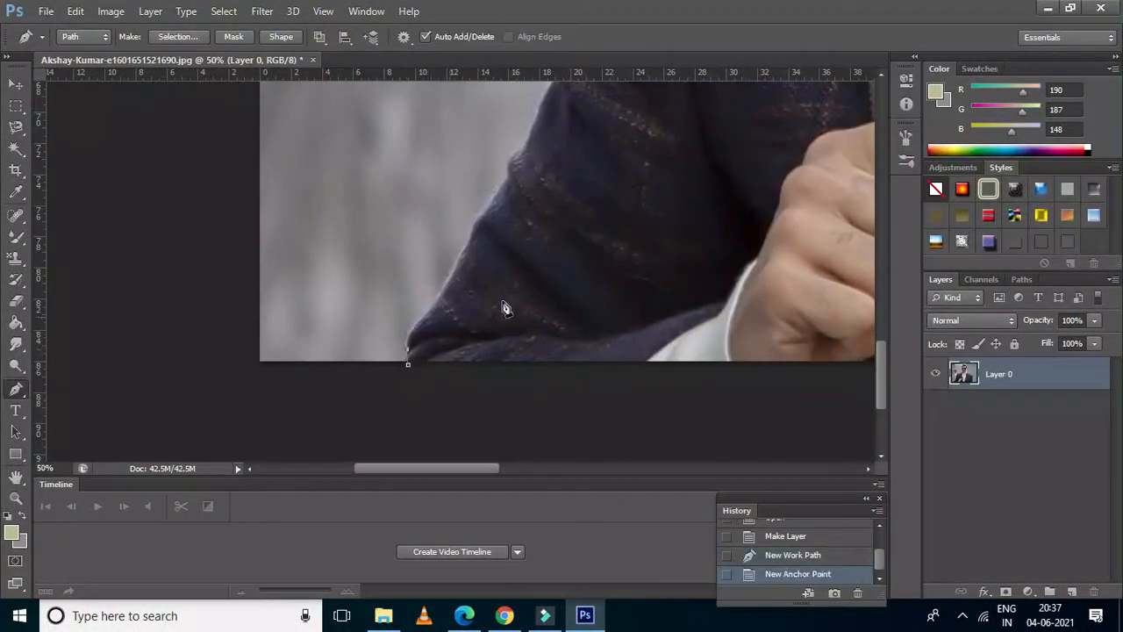
Trace the path upward with closely spaced anchor points along the outer edge of the lower sleeve
click(414, 331)
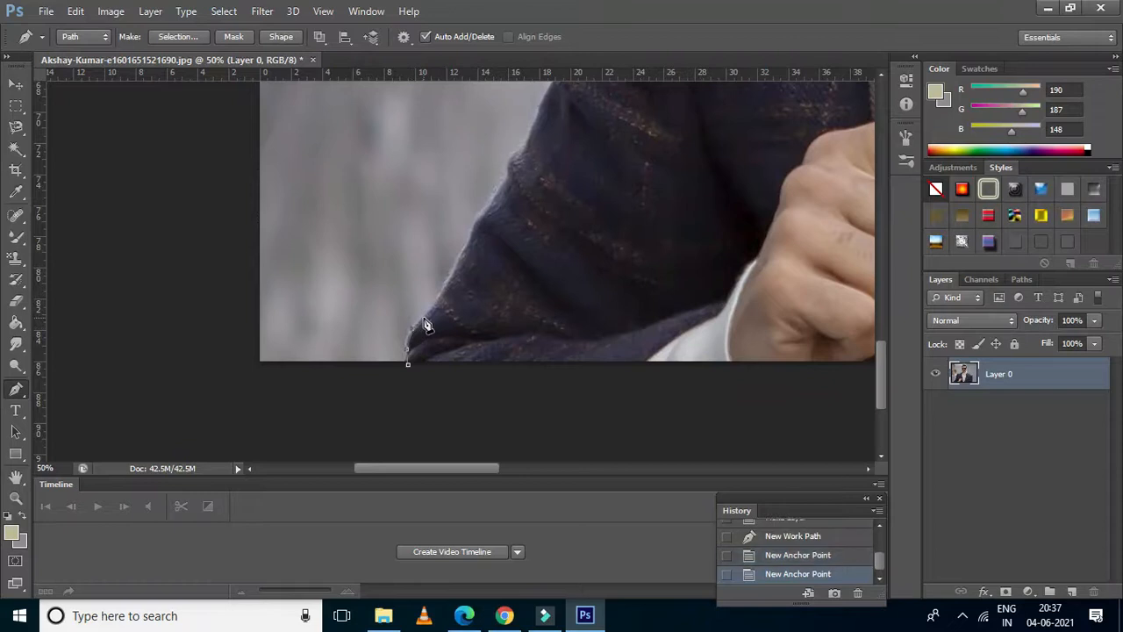
click(433, 309)
click(447, 282)
click(463, 247)
click(477, 220)
click(495, 192)
scroll(504, 192, up, 2)
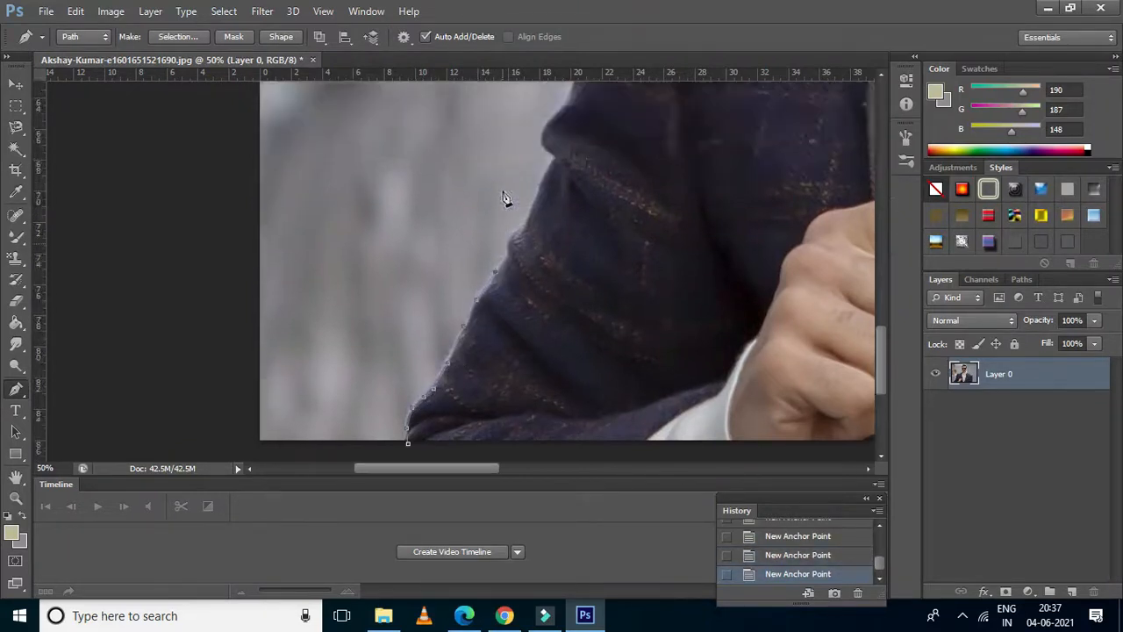
Continue the path along the sleeve's outer edge up to the protruding fold at the elbow
scroll(502, 197, up, 1)
click(507, 275)
click(524, 250)
click(551, 191)
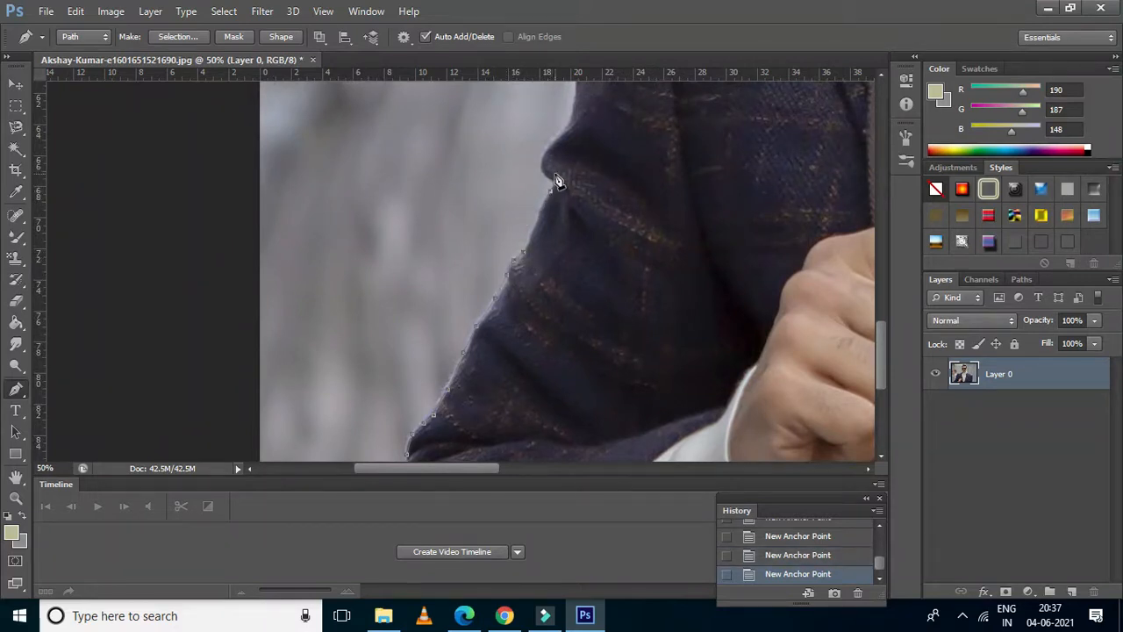
click(554, 184)
click(542, 164)
scroll(544, 135, up, 3)
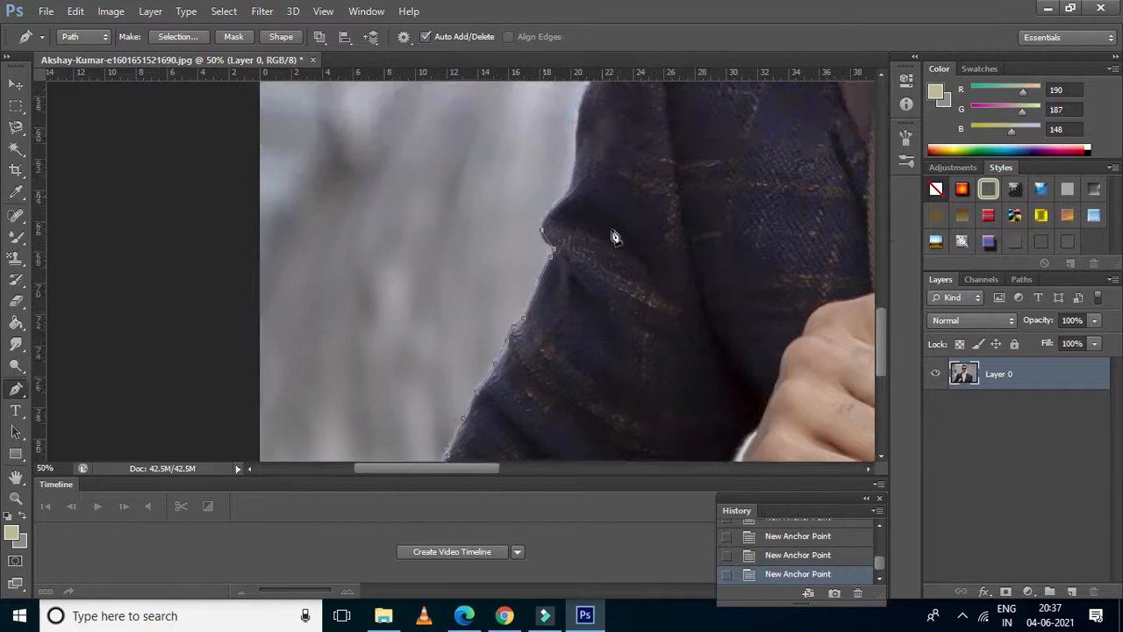
Extend the path from the elbow fold up the outer edge of the upper arm to just below the shoulder
click(568, 200)
scroll(567, 215, up, 3)
click(579, 229)
scroll(586, 236, up, 3)
click(590, 238)
click(603, 206)
click(617, 156)
Trace the path around the shoulder corner and along the top of the shoulder toward the bag strap
scroll(629, 169, up, 3)
click(640, 208)
click(679, 193)
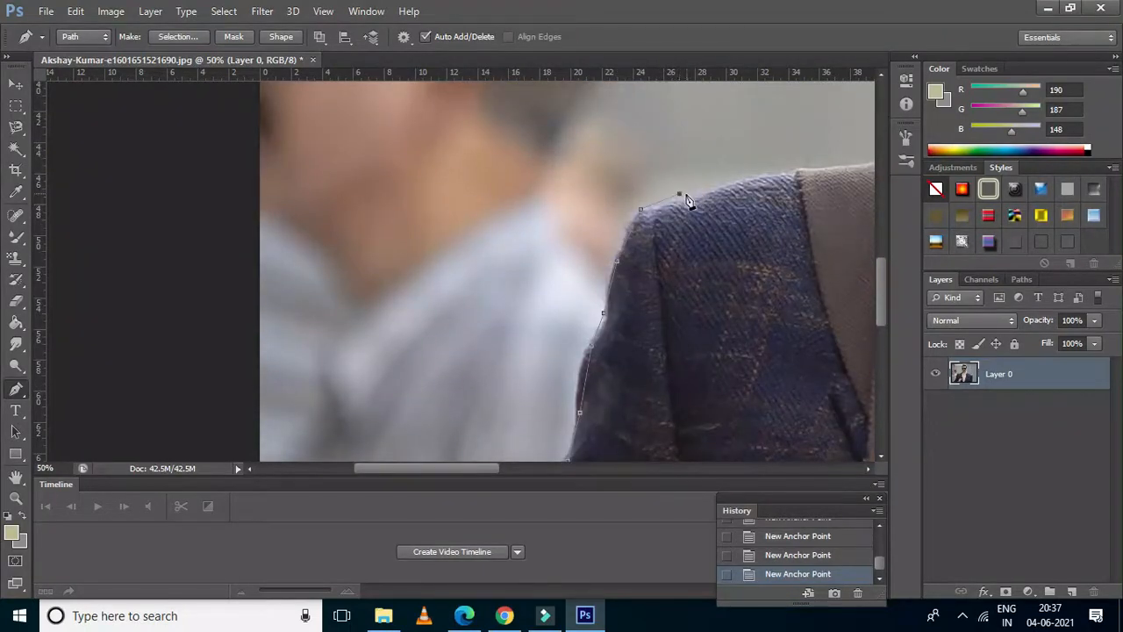
click(676, 201)
click(694, 191)
click(720, 190)
click(753, 179)
click(788, 171)
click(858, 594)
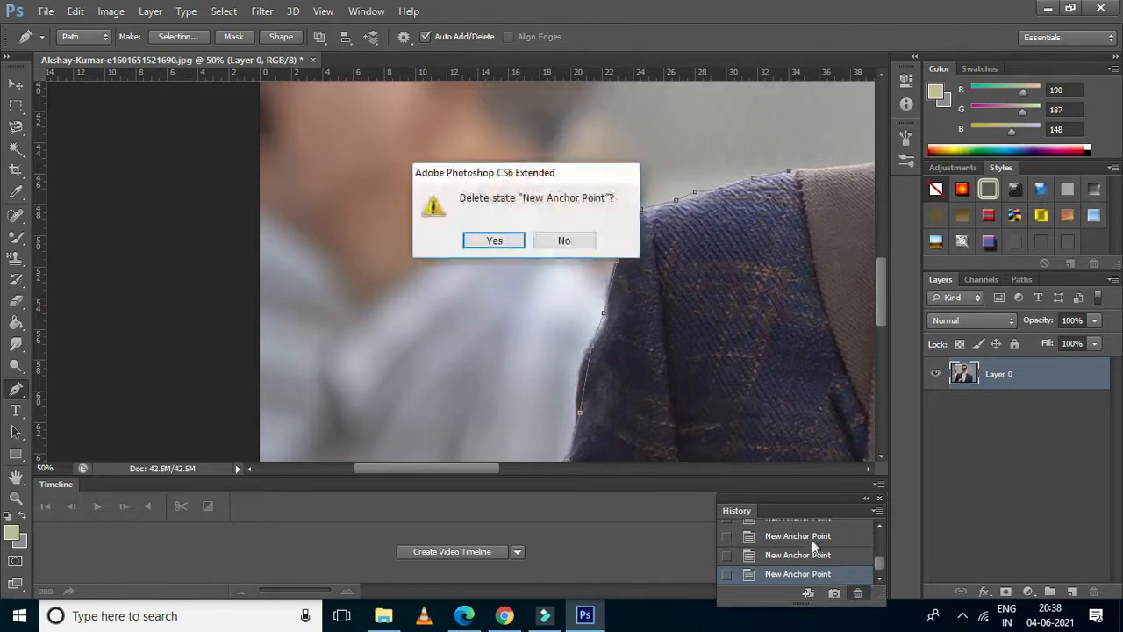
click(494, 239)
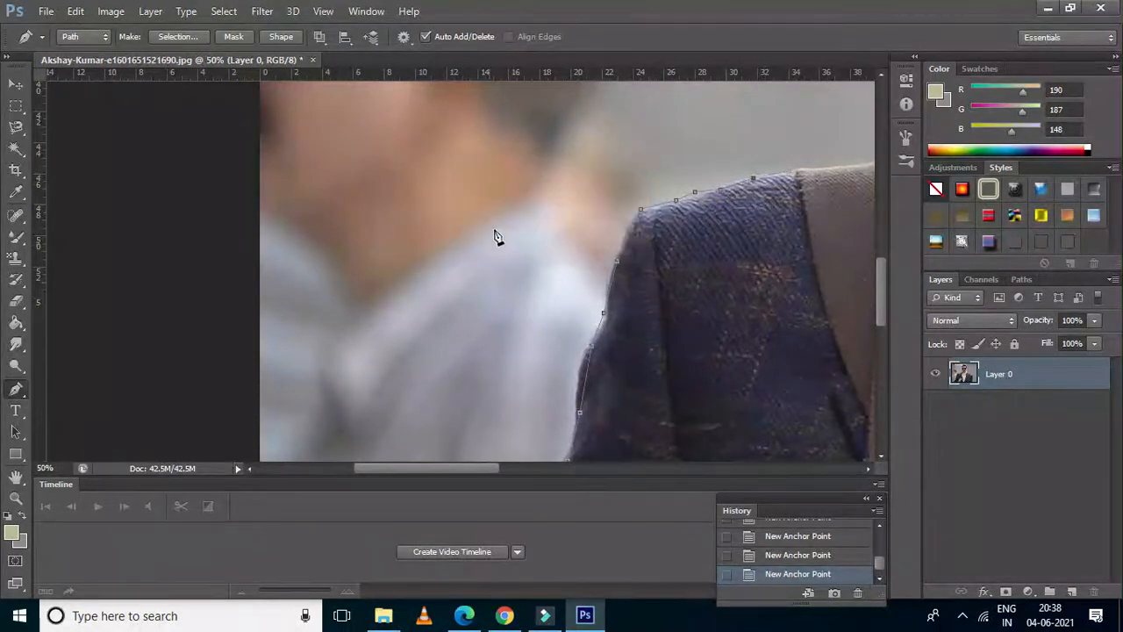
Continue the path across the top of the bag strap and up the slope of the jacket collar
click(819, 167)
drag(465, 469, 510, 463)
click(617, 162)
click(629, 160)
click(660, 138)
click(680, 129)
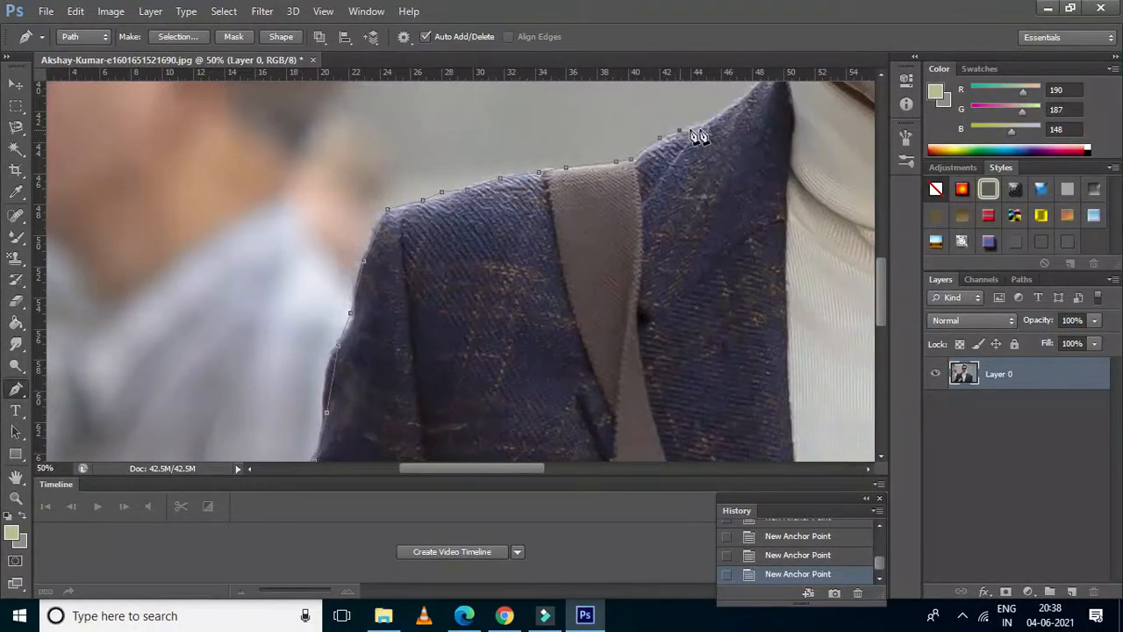
click(733, 104)
Extend the path past the collar tip and up the turtleneck's edge to the jaw
scroll(737, 119, up, 3)
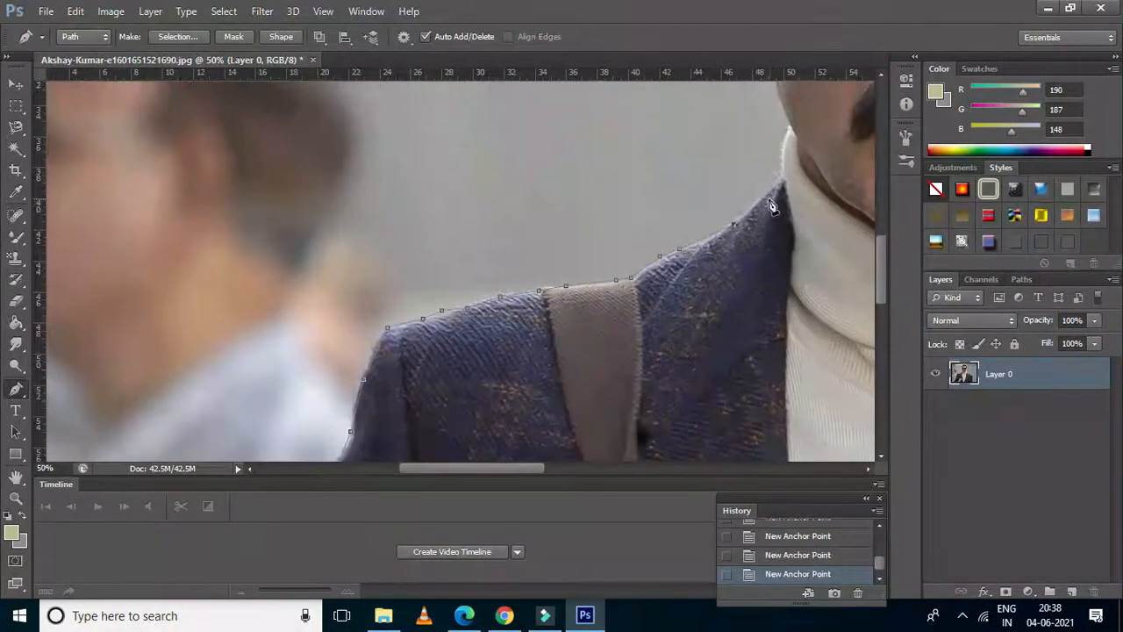
scroll(782, 189, up, 2)
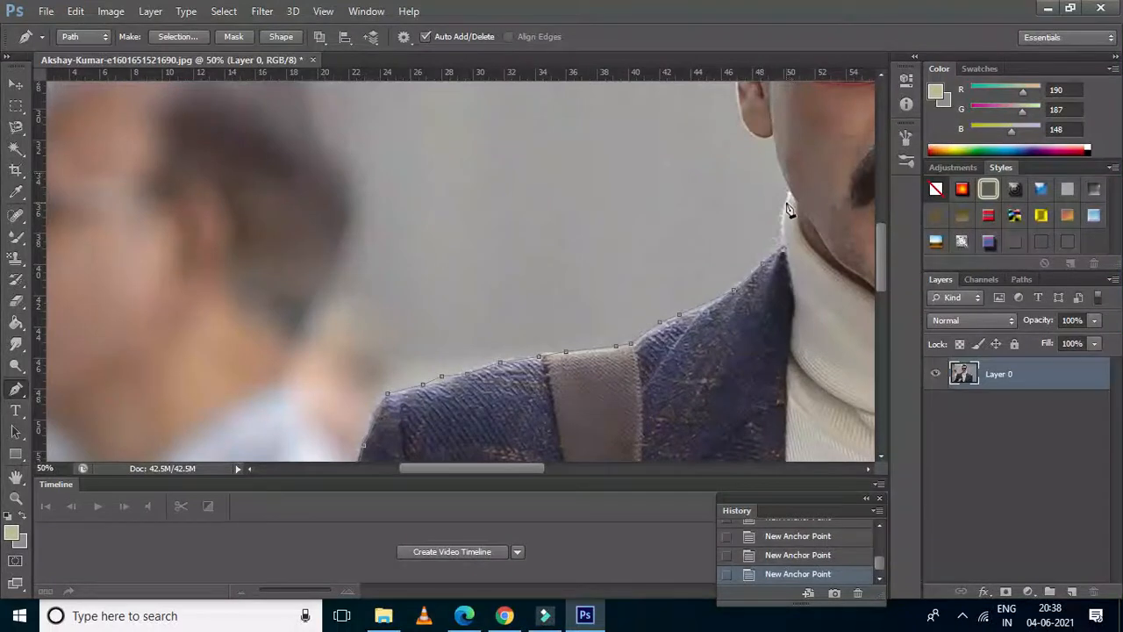
click(783, 203)
scroll(789, 186, up, 2)
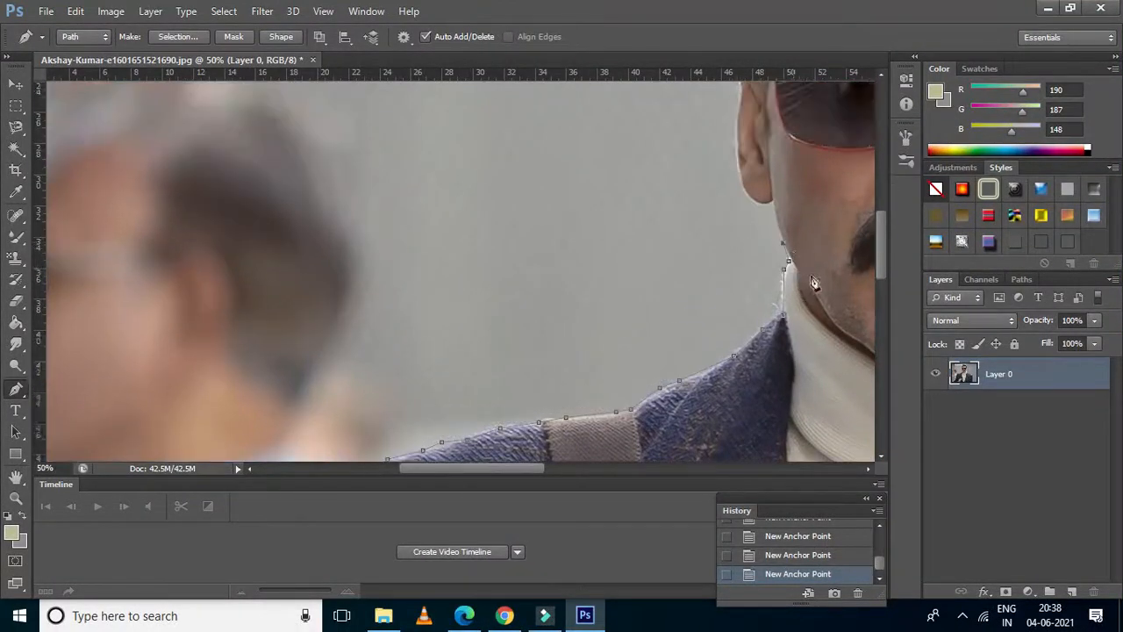
Trace the path up the jaw and around the earlobe with small anchor-point spacing
key(ctrl+plus)
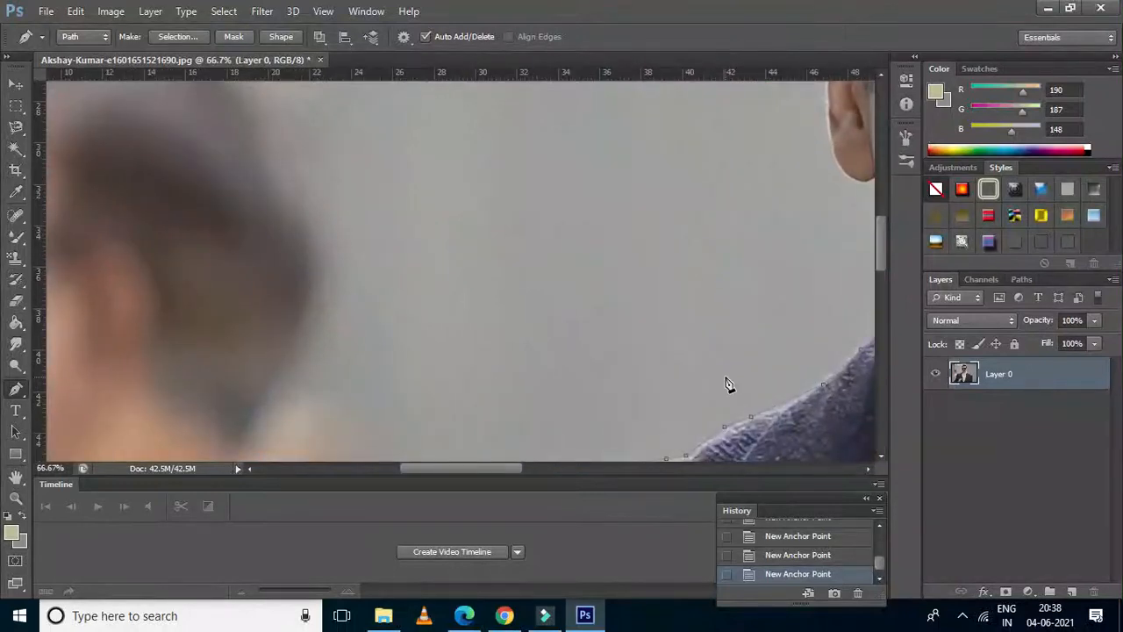
drag(461, 470, 498, 470)
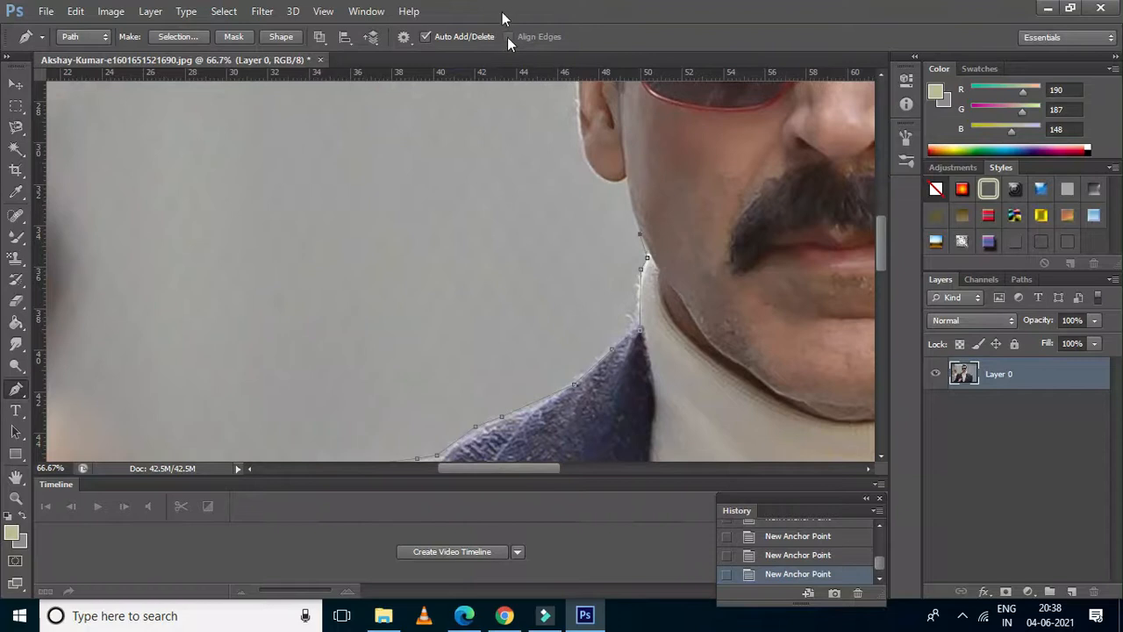
click(627, 179)
scroll(595, 205, up, 2)
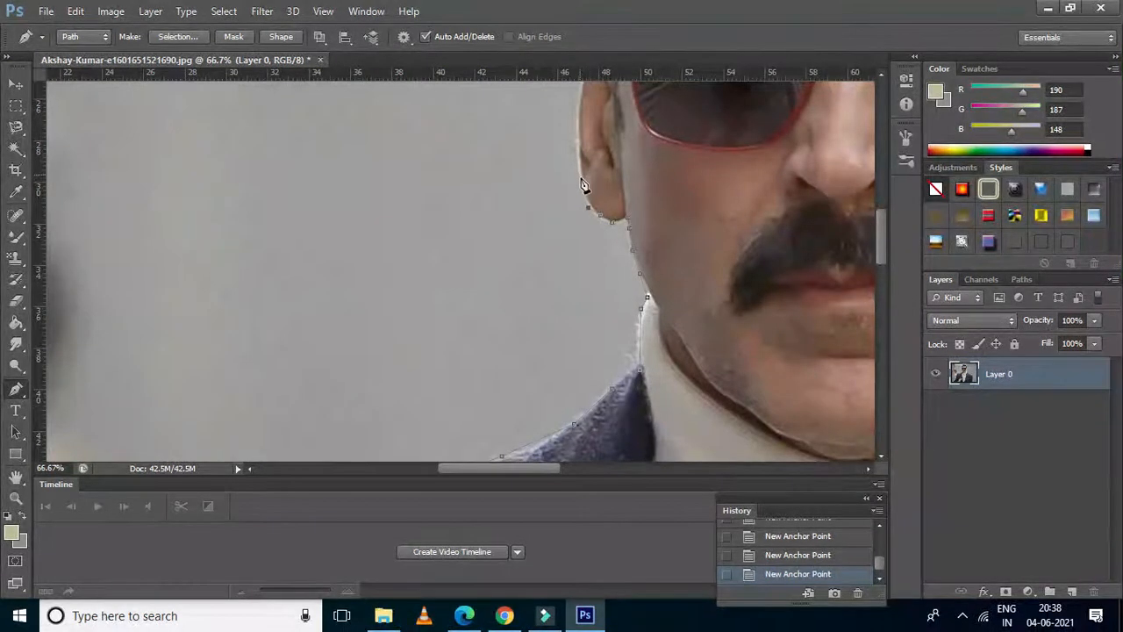
click(582, 191)
scroll(581, 180, up, 2)
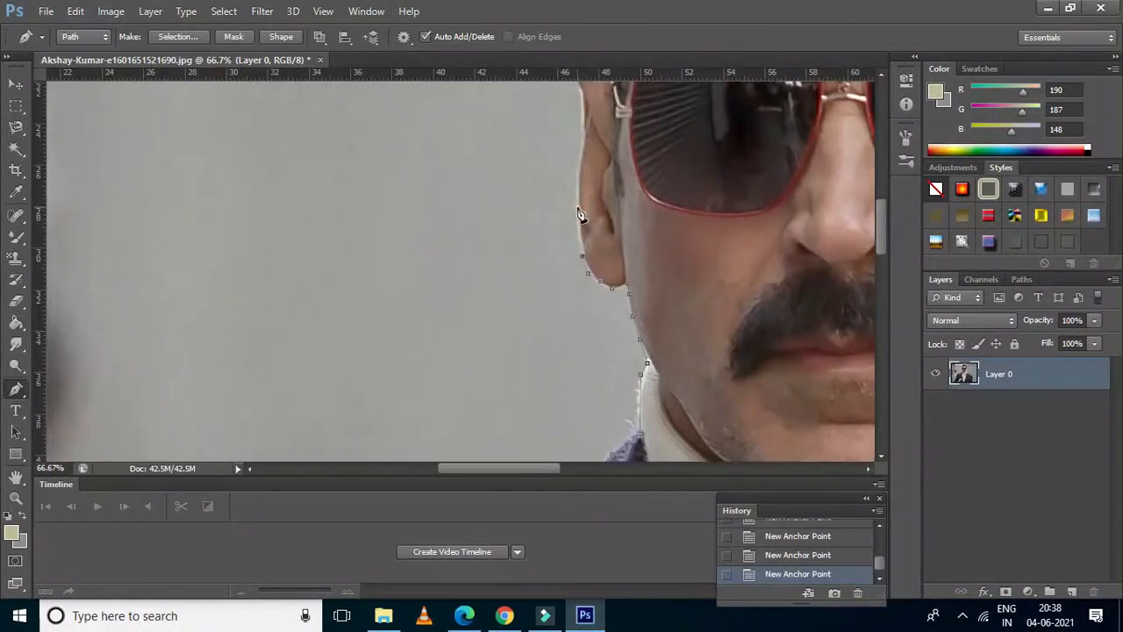
Continue the path up the outer edge of the ear and over its top toward the hair
click(578, 204)
scroll(570, 198, up, 1)
scroll(567, 201, up, 1)
click(577, 216)
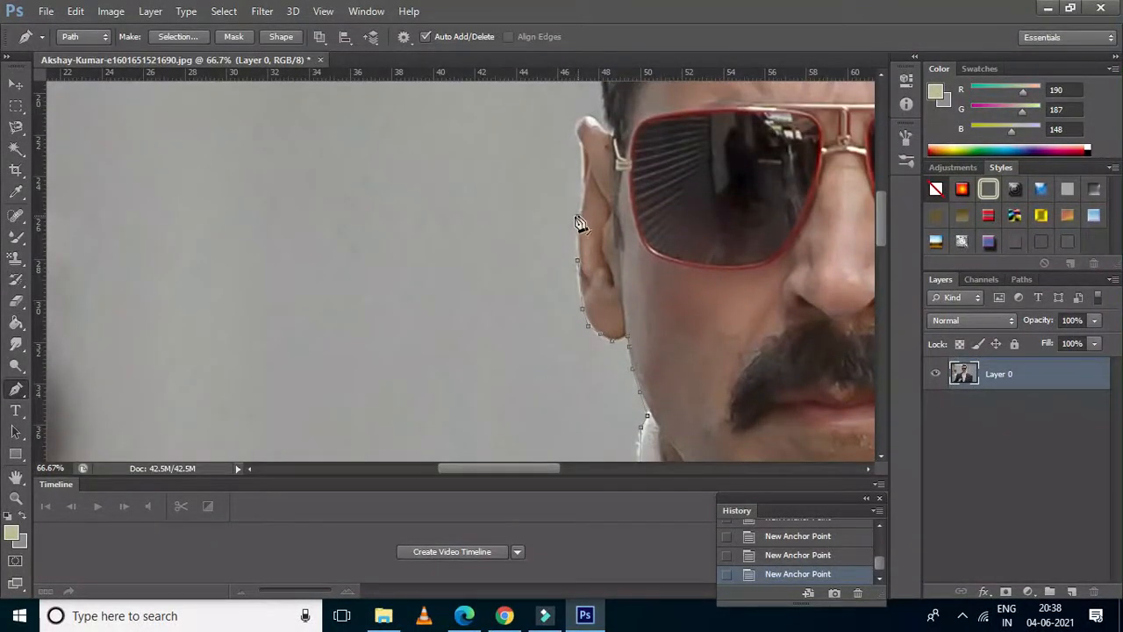
scroll(581, 220, up, 2)
click(581, 258)
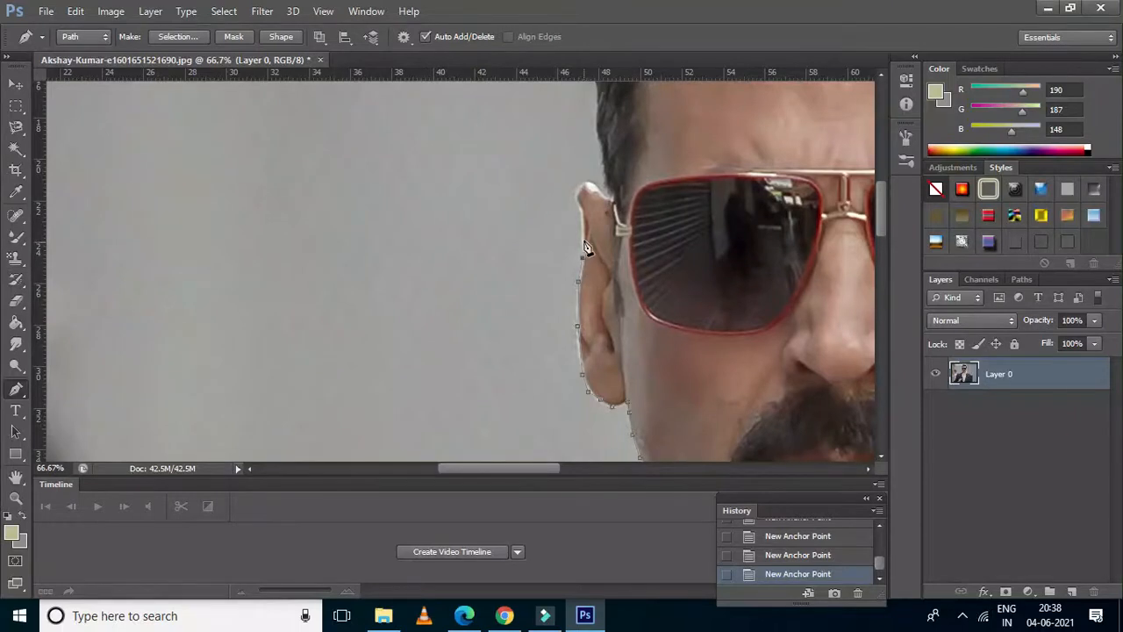
scroll(585, 219, up, 3)
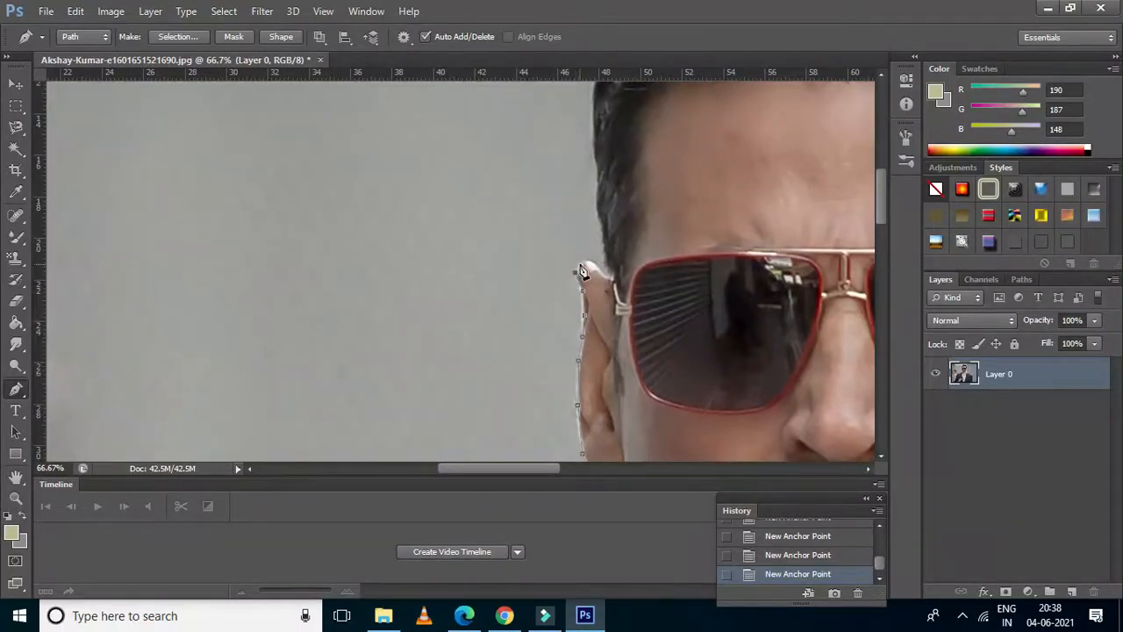
click(595, 265)
click(601, 269)
Trace the path up the side of the hair from the ear to the start of the curve above the temple
scroll(614, 280, up, 2)
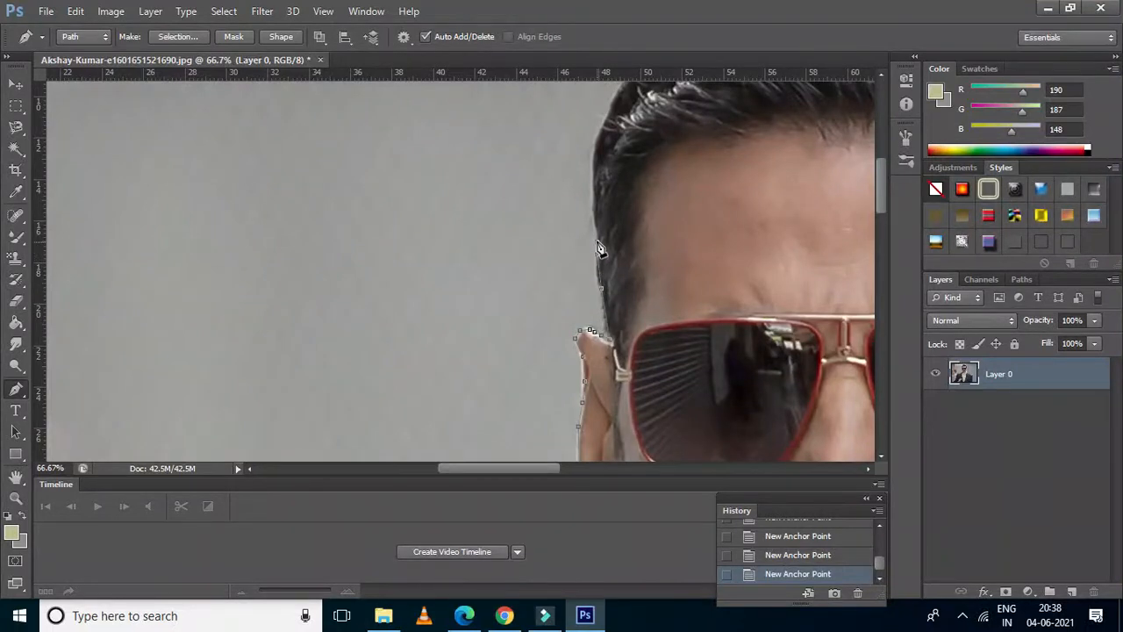
scroll(600, 251, up, 2)
scroll(600, 258, up, 2)
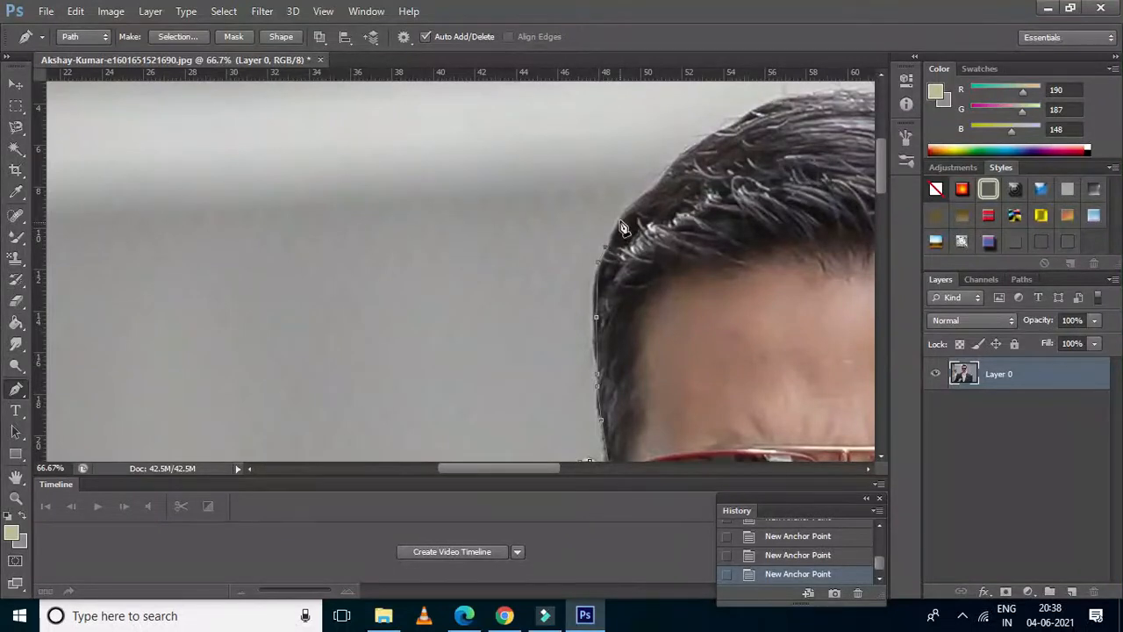
scroll(672, 200, up, 2)
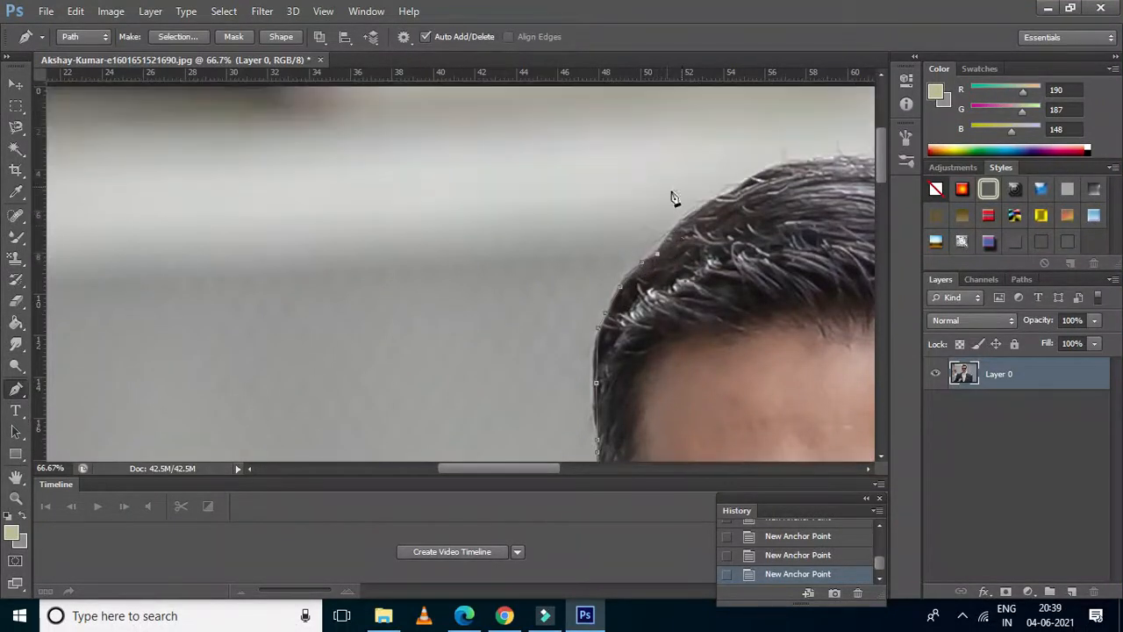
Add anchor points along the upper curve of the hair, ending with a curved segment across the top of the head
scroll(689, 225, up, 1)
click(722, 231)
click(748, 217)
click(794, 195)
drag(839, 193, 877, 191)
scroll(653, 377, up, 2)
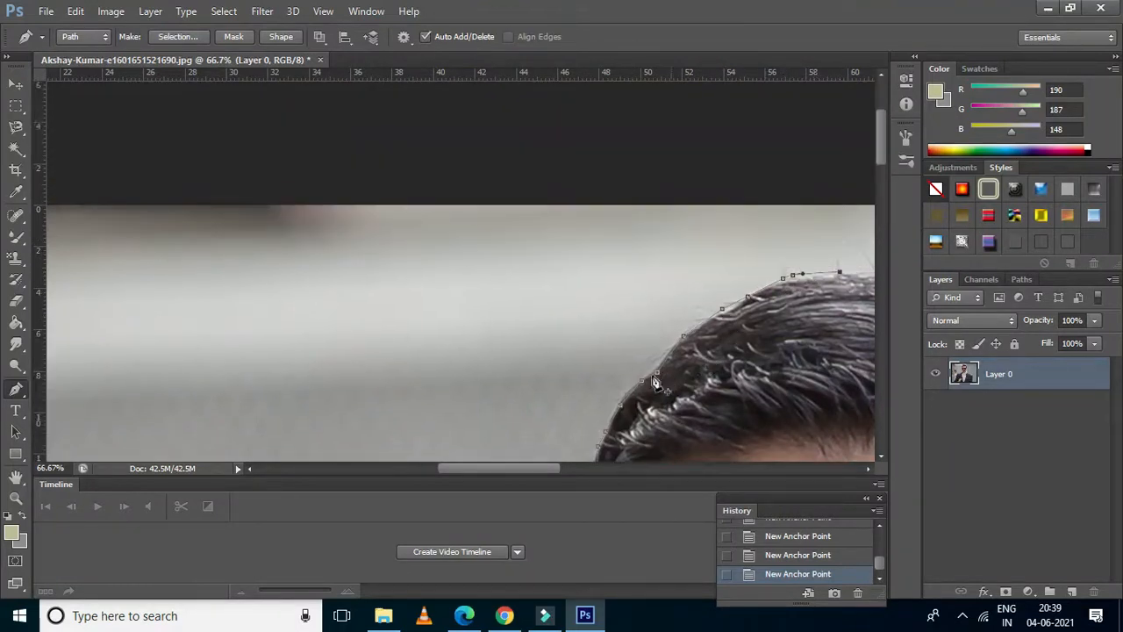
Continue the pen path across the top of the head and down the far curve of the hair past the parting
drag(543, 466, 632, 468)
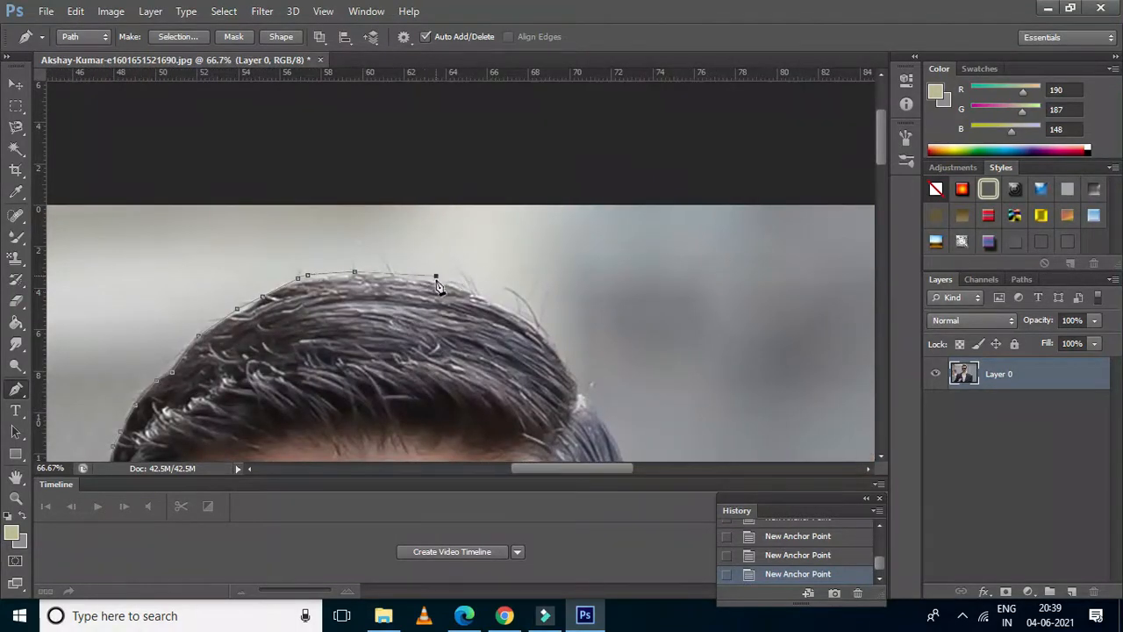
scroll(497, 325, down, 1)
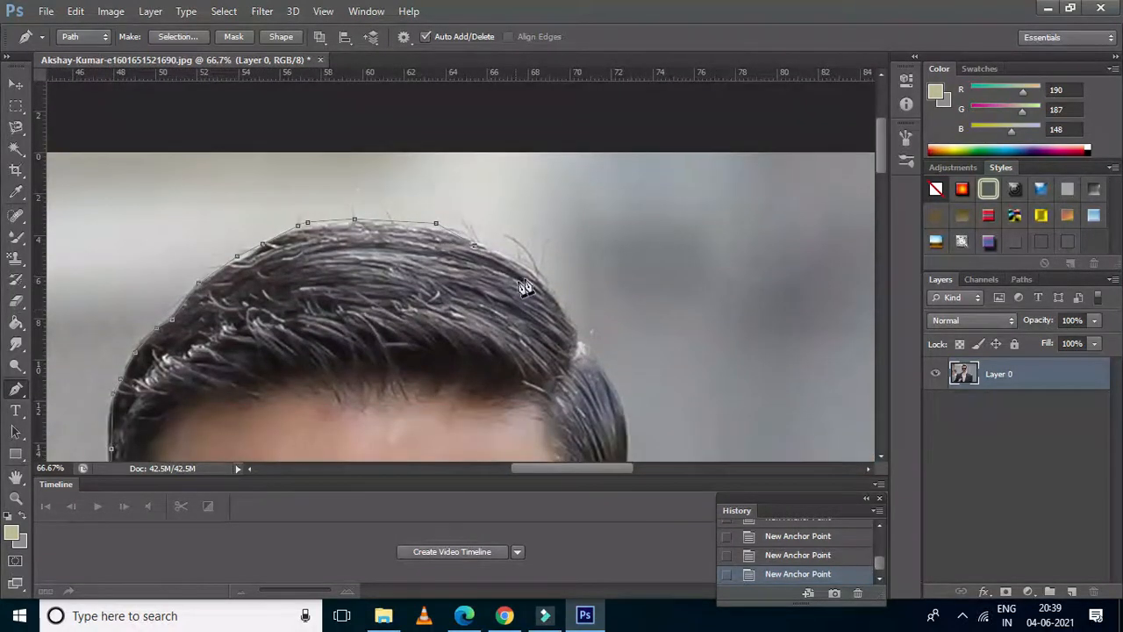
click(535, 273)
click(561, 308)
click(579, 341)
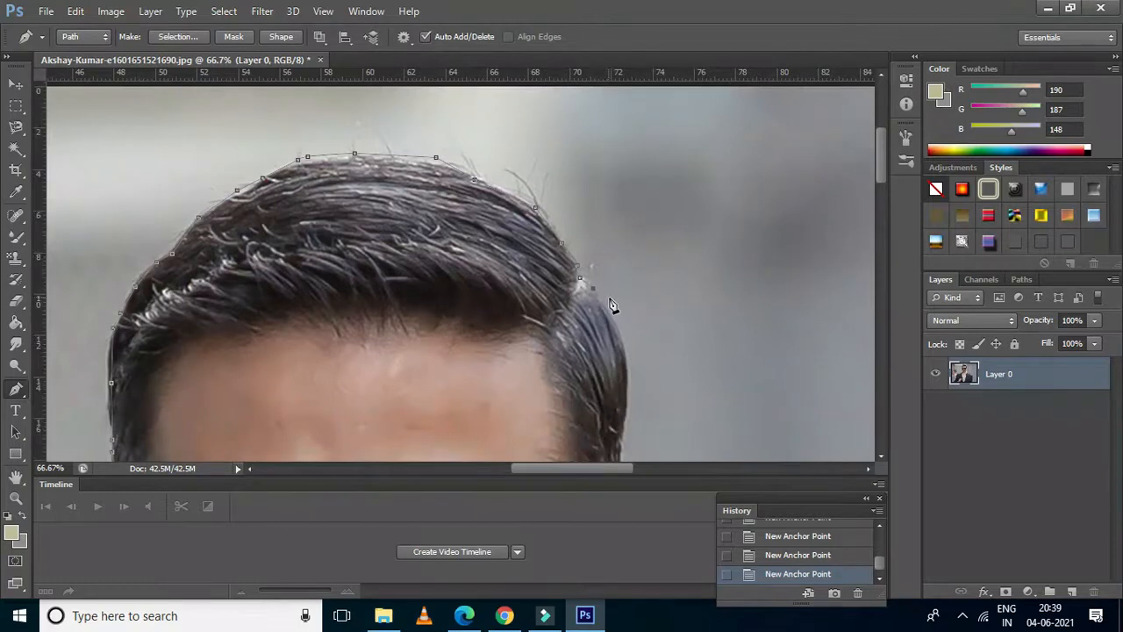
click(612, 315)
Trace the path down the side of the hair and sideburn to the top of the man's left ear
scroll(592, 324, down, 1)
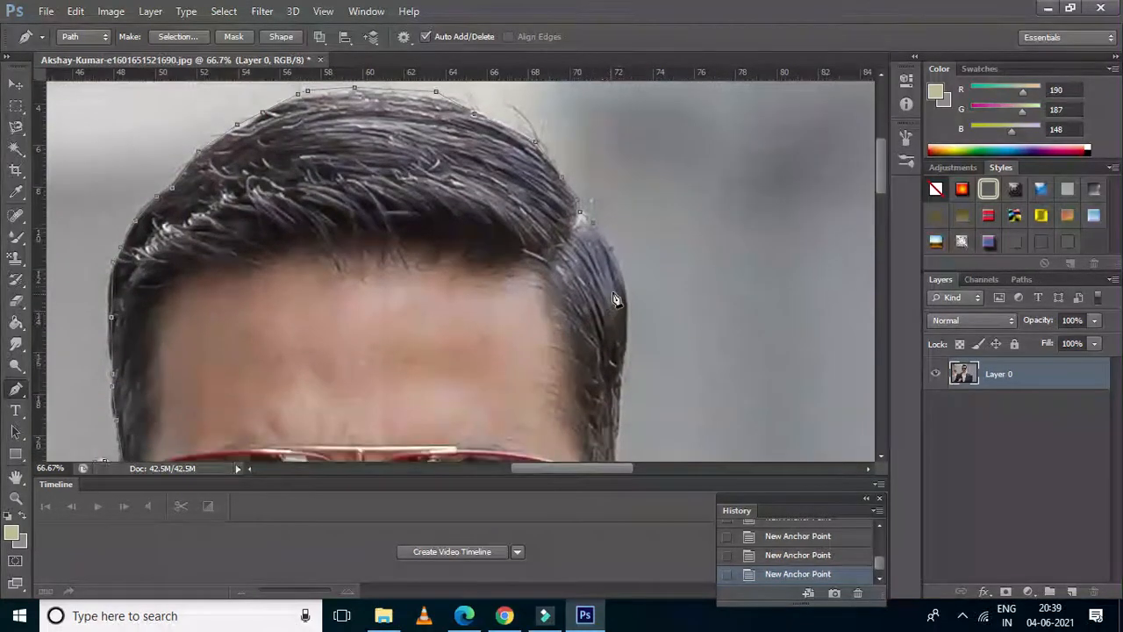
click(623, 287)
scroll(620, 305, down, 1)
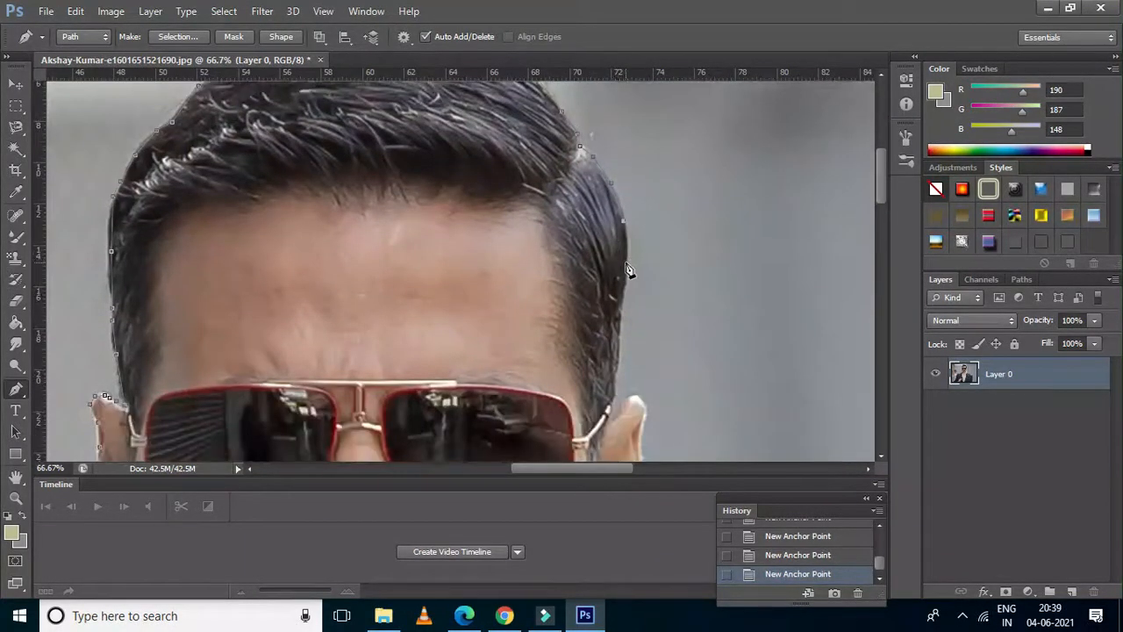
scroll(630, 290, down, 1)
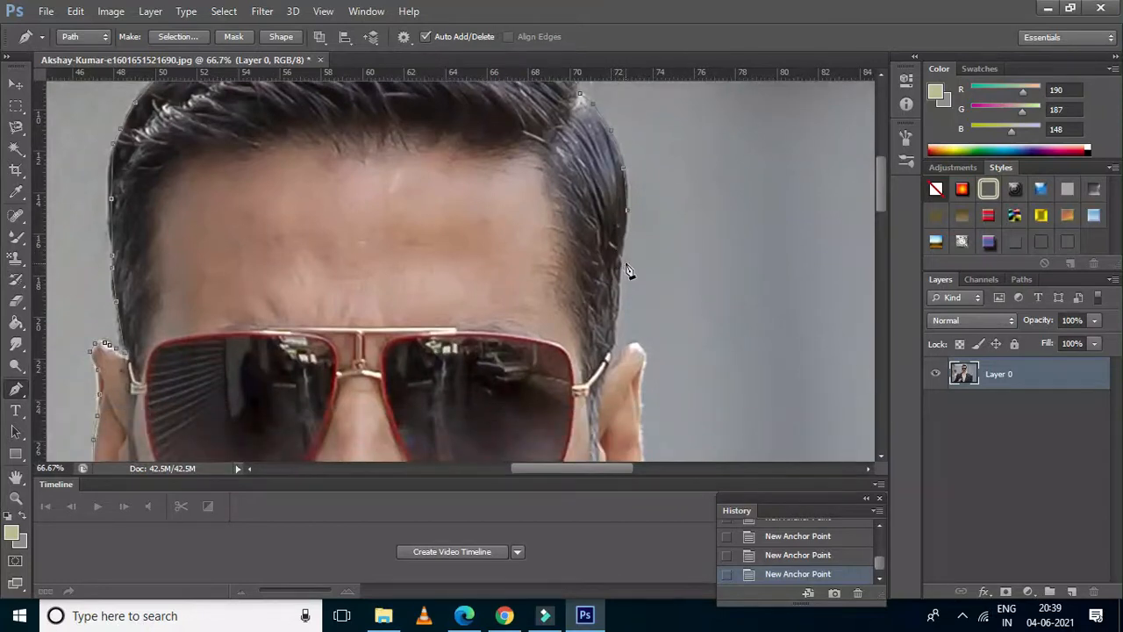
scroll(621, 272, down, 1)
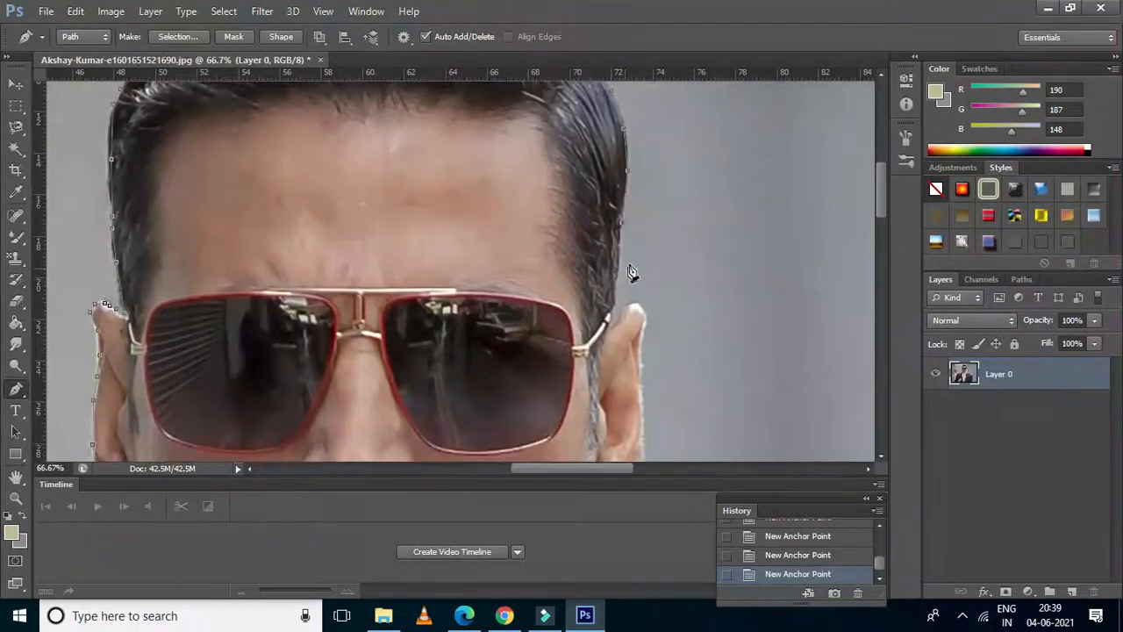
scroll(617, 261, down, 1)
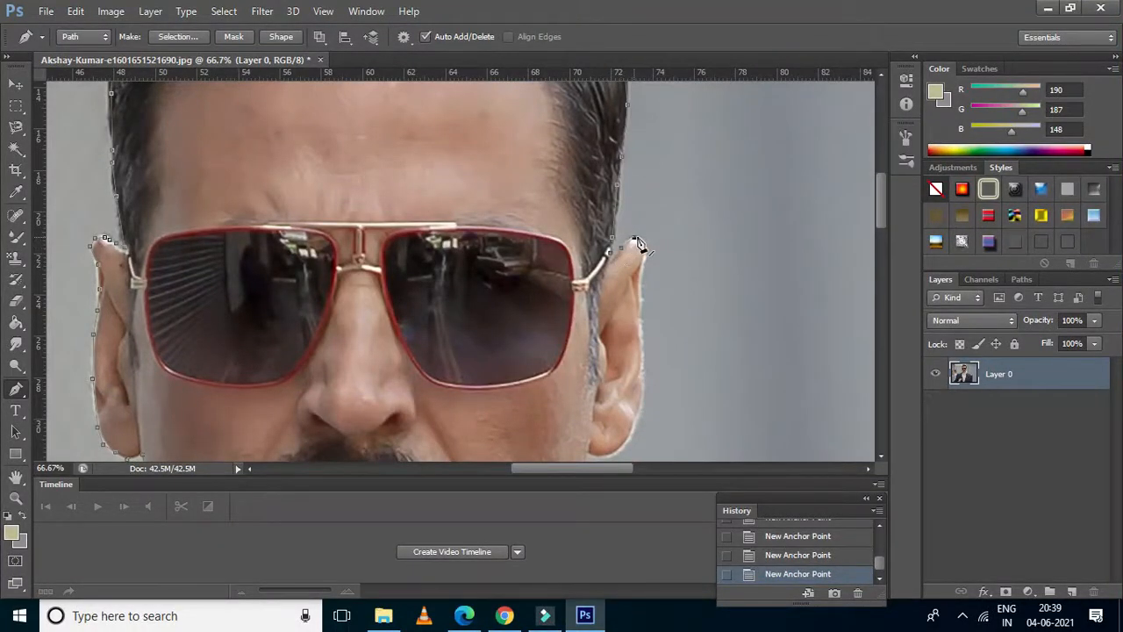
Continue the path down the outer edge of the man's left ear and around the earlobe with closely spaced anchor points
scroll(645, 253, down, 1)
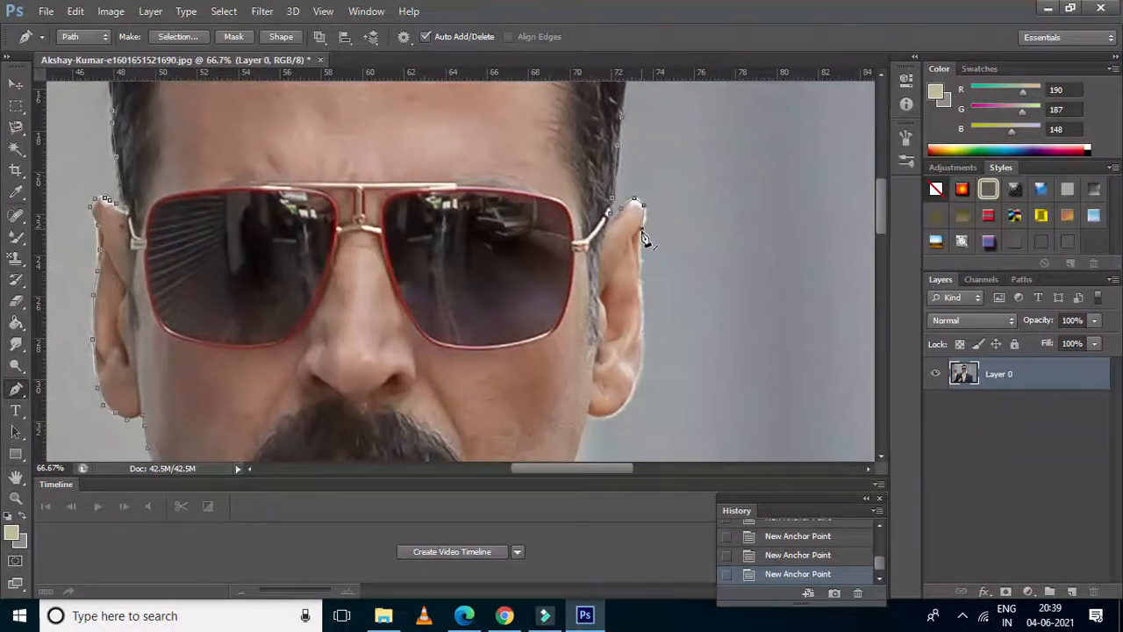
scroll(645, 228, down, 1)
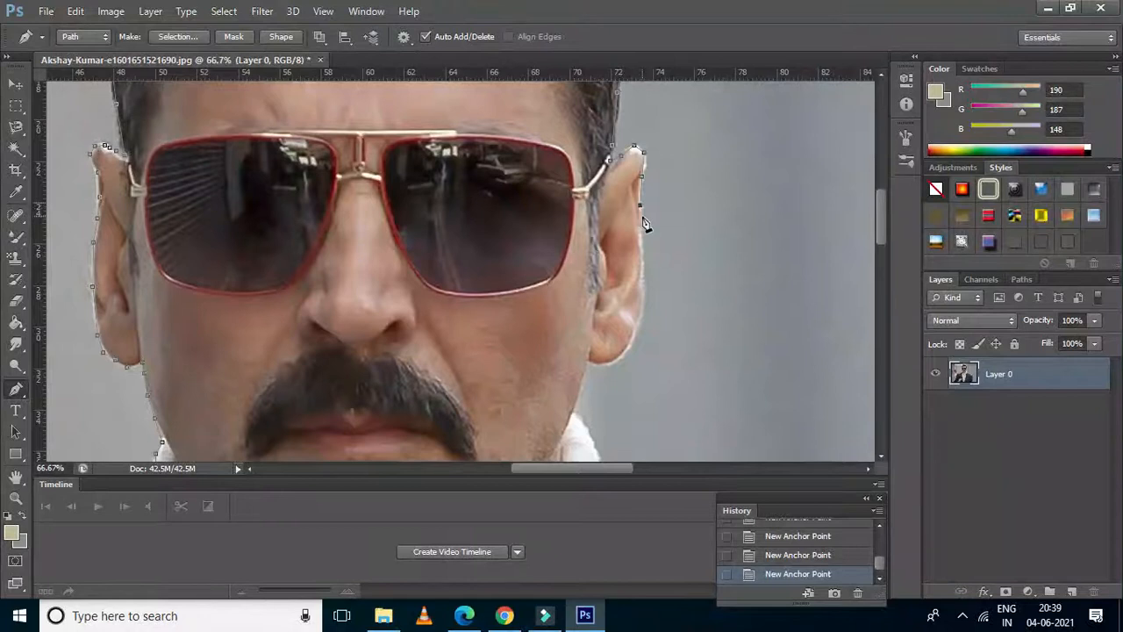
scroll(646, 220, down, 1)
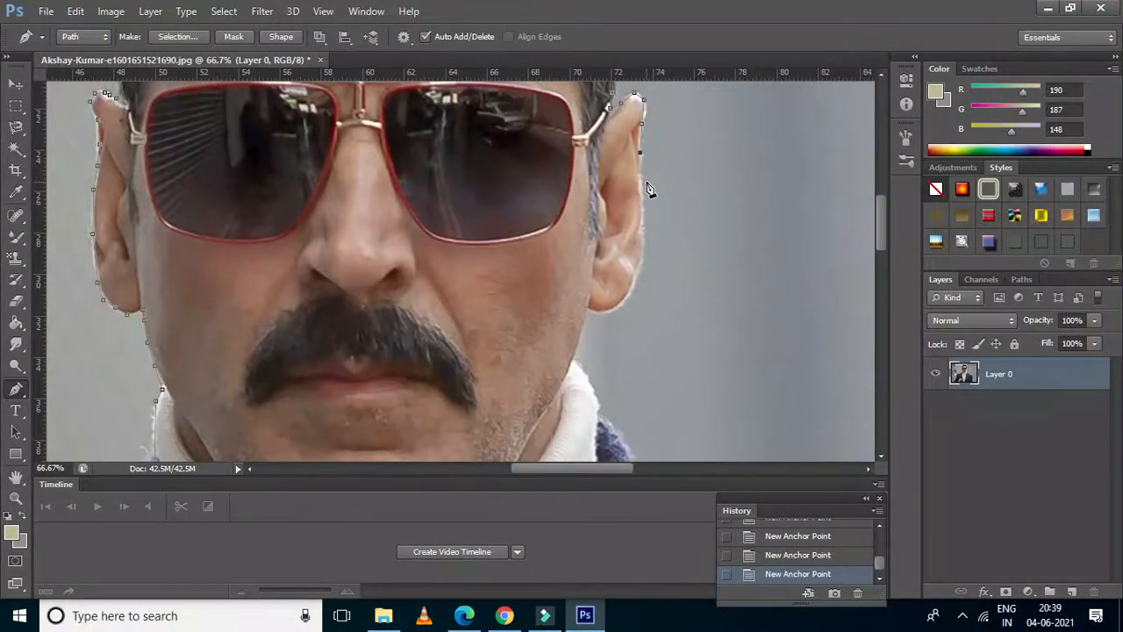
scroll(645, 189, down, 1)
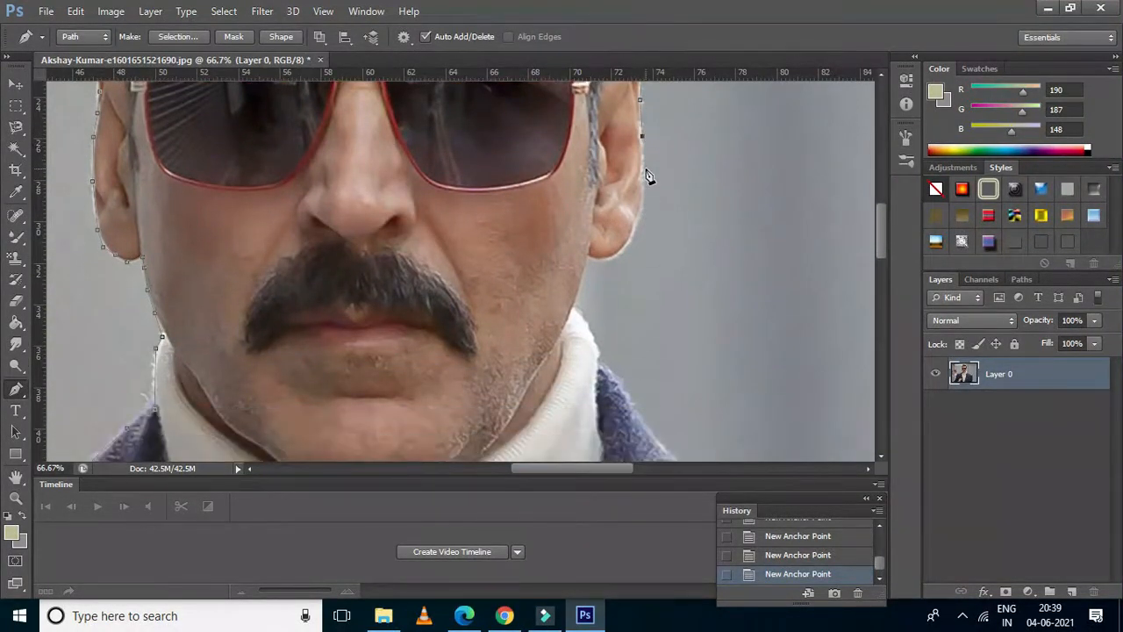
click(641, 167)
click(639, 179)
click(644, 199)
click(639, 217)
click(630, 239)
click(615, 258)
Trace the path from the earlobe down the jaw and along the edge of the white turtleneck collar
scroll(588, 290, down, 2)
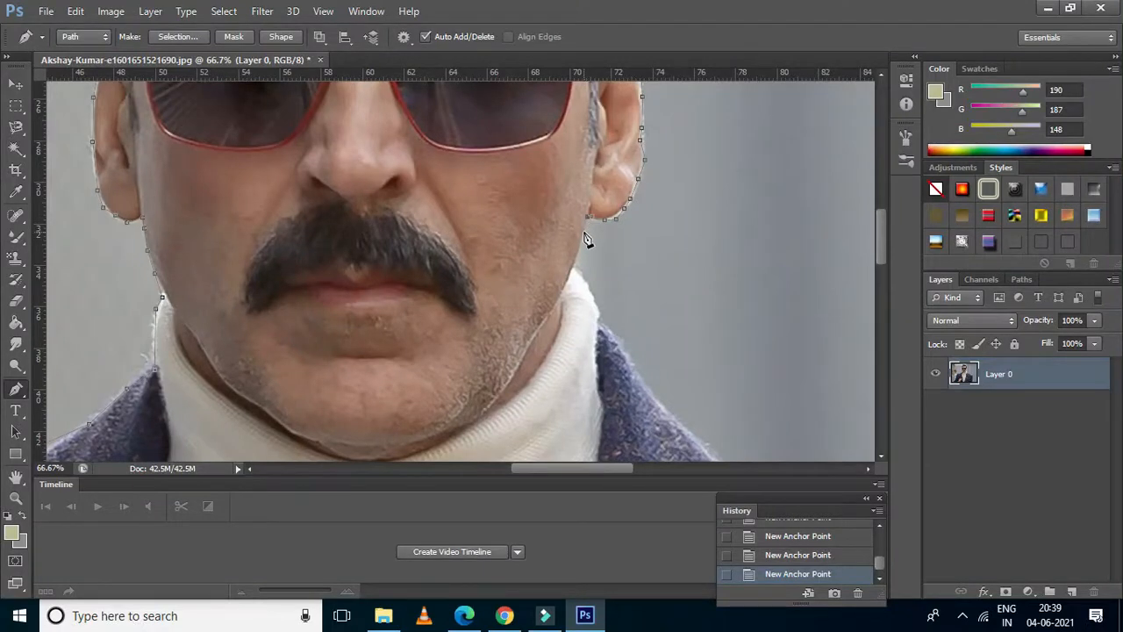
scroll(587, 240, down, 3)
click(575, 212)
click(589, 238)
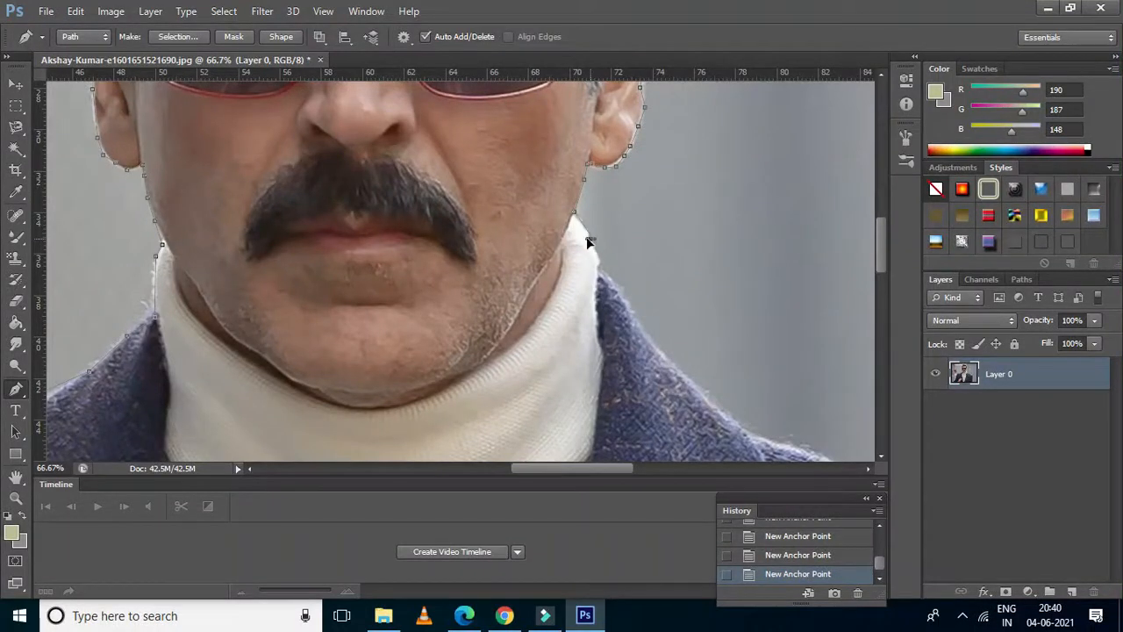
scroll(597, 250, down, 5)
click(598, 173)
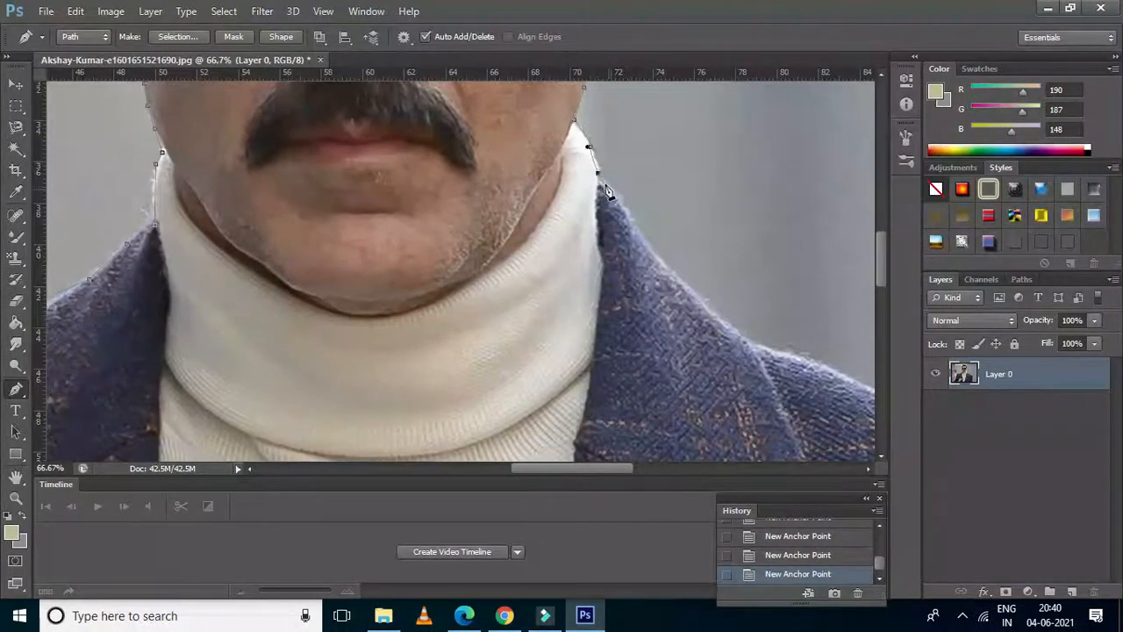
Add anchor points along the outer edge of the jacket collar below the turtleneck
click(624, 201)
click(643, 236)
click(675, 276)
Trace the path from the jacket collar down the slope of the man's left shoulder
scroll(752, 344, down, 3)
drag(580, 474, 608, 469)
click(651, 294)
click(693, 314)
click(763, 349)
click(828, 376)
click(862, 401)
Continue the path to the end of the shoulder and around its outer corner onto the sleeve
drag(647, 472, 700, 469)
scroll(630, 416, down, 3)
click(572, 332)
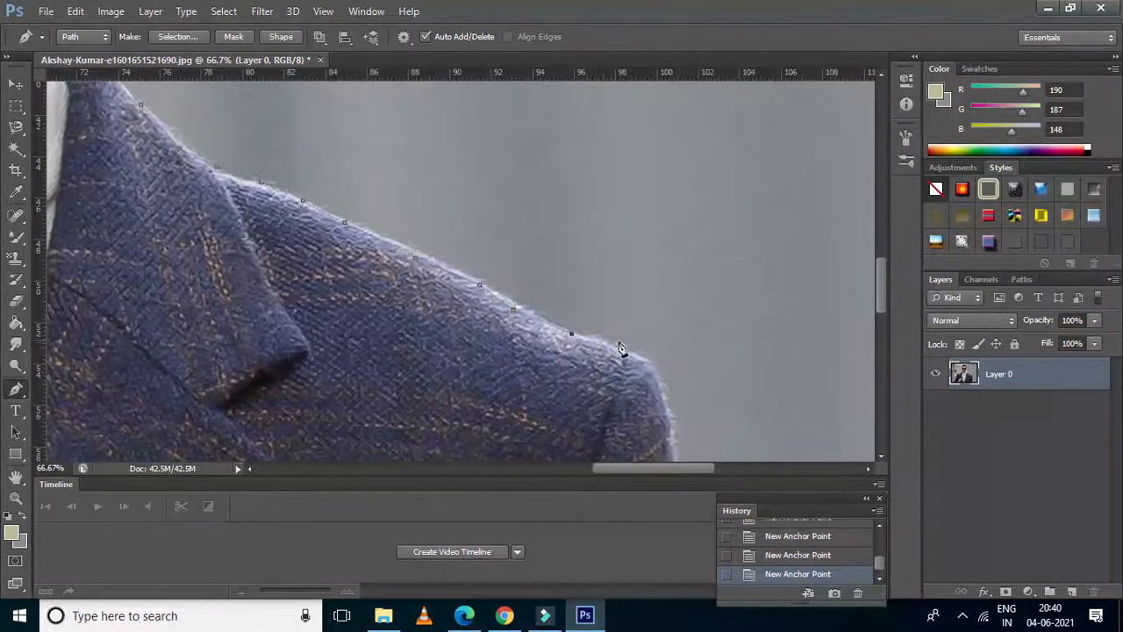
click(618, 349)
scroll(643, 389, down, 2)
click(648, 314)
click(666, 350)
Trace the path down the upper sleeve and around the bulging fabric fold
scroll(664, 384, down, 3)
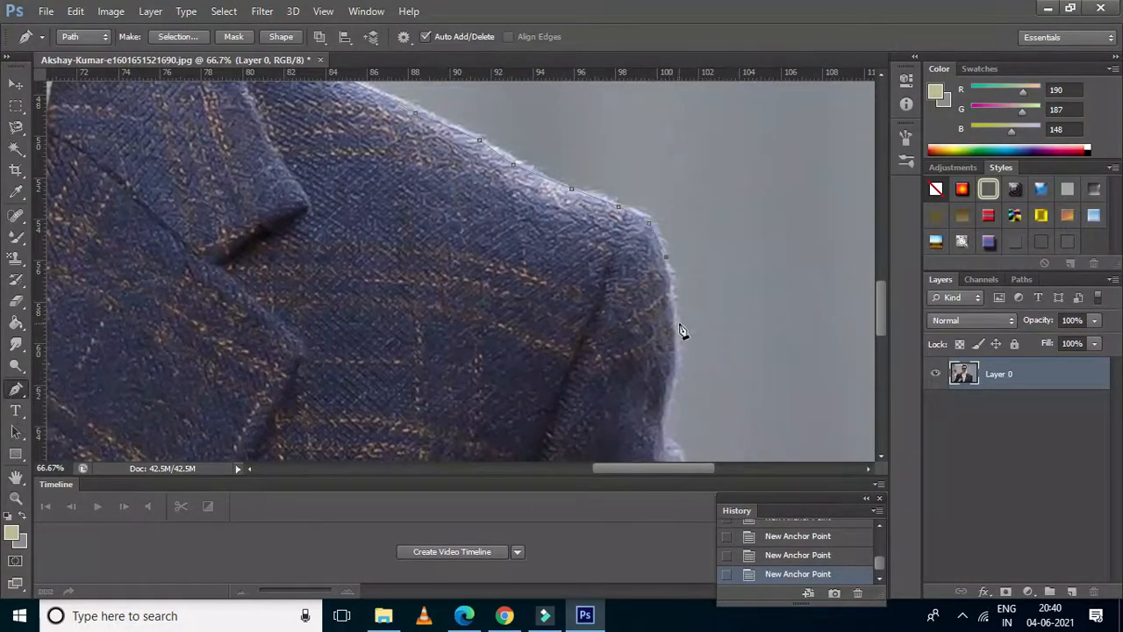
scroll(674, 359, down, 2)
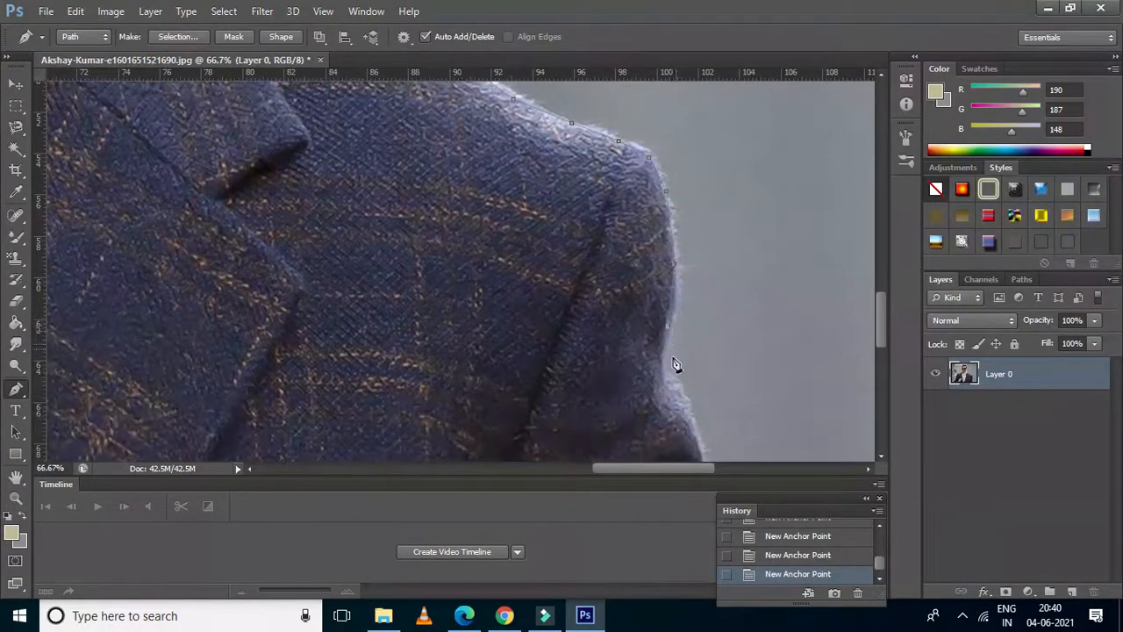
scroll(676, 369, down, 2)
scroll(681, 315, down, 2)
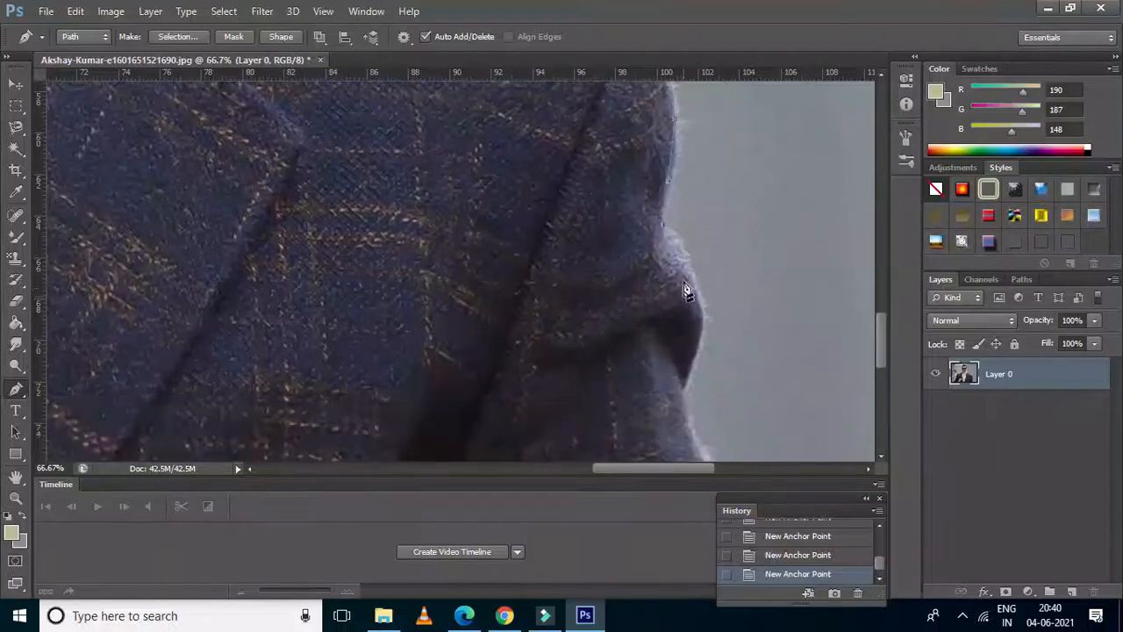
scroll(689, 280, down, 2)
scroll(694, 310, down, 1)
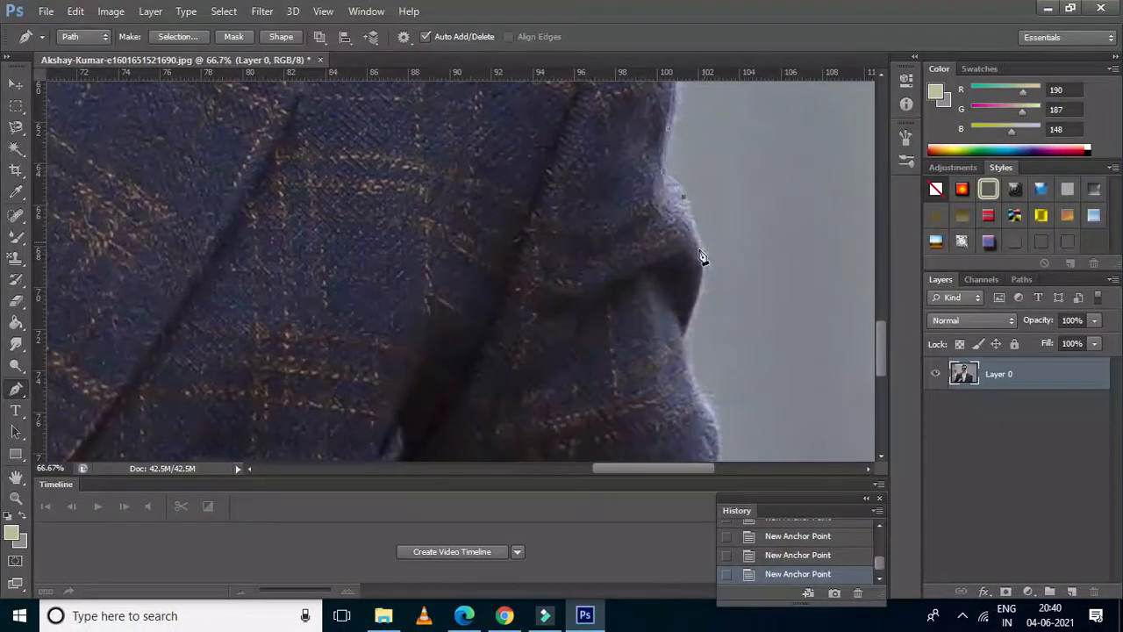
scroll(700, 255, down, 1)
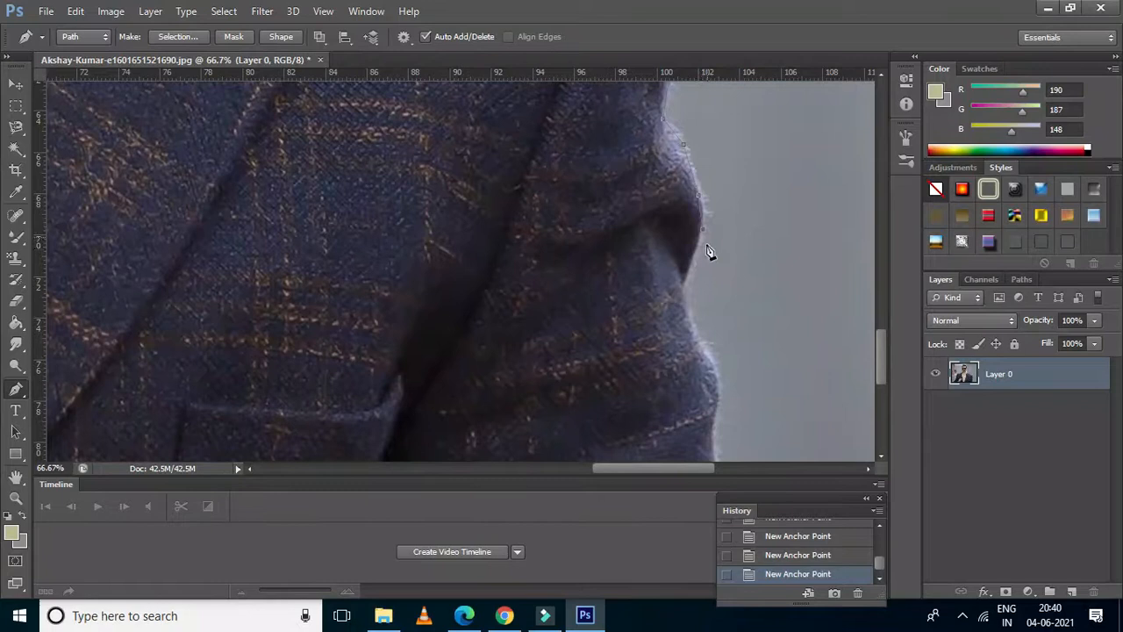
scroll(693, 263, down, 1)
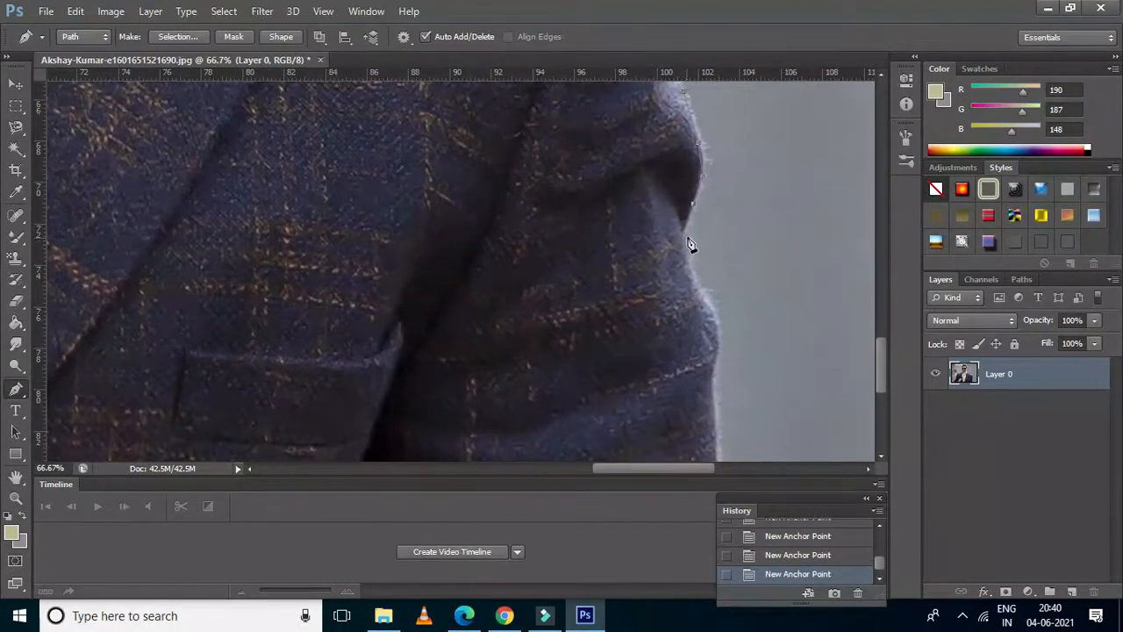
Continue the path down the lower sleeve to the bottom edge of the photo
click(684, 238)
click(695, 268)
click(706, 287)
scroll(718, 335, down, 1)
click(723, 341)
scroll(711, 318, down, 2)
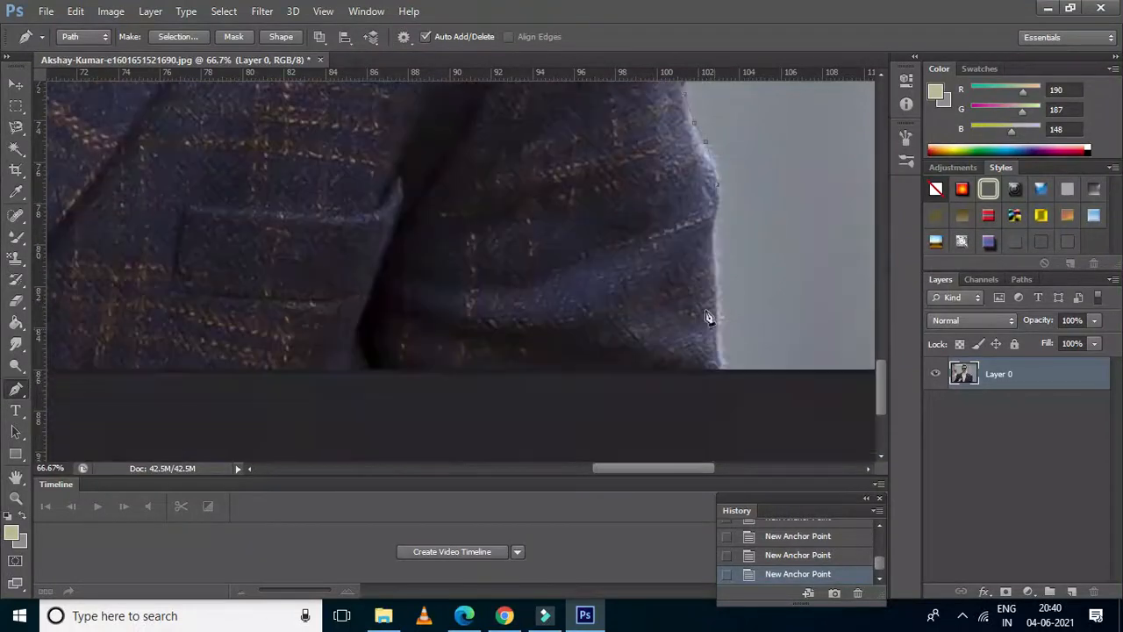
scroll(725, 298, down, 2)
click(718, 218)
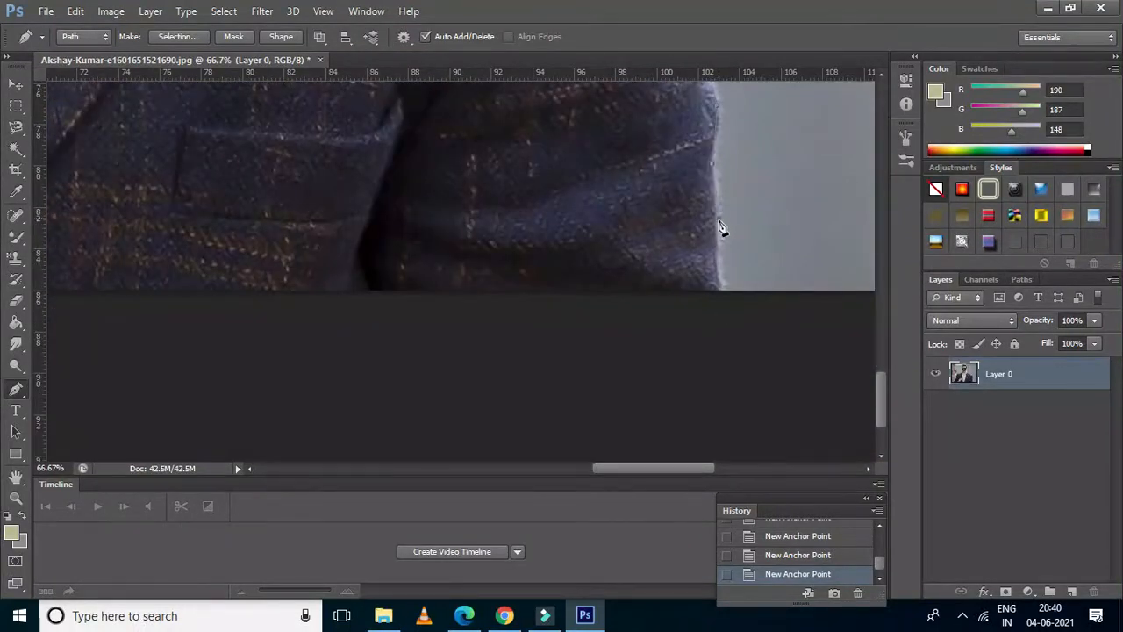
click(720, 282)
Close the path along the photo's bottom edge by joining it to the starting anchor point
key(ctrl+minus)
key(ctrl+minus)
key(ctrl+minus)
key(ctrl+minus)
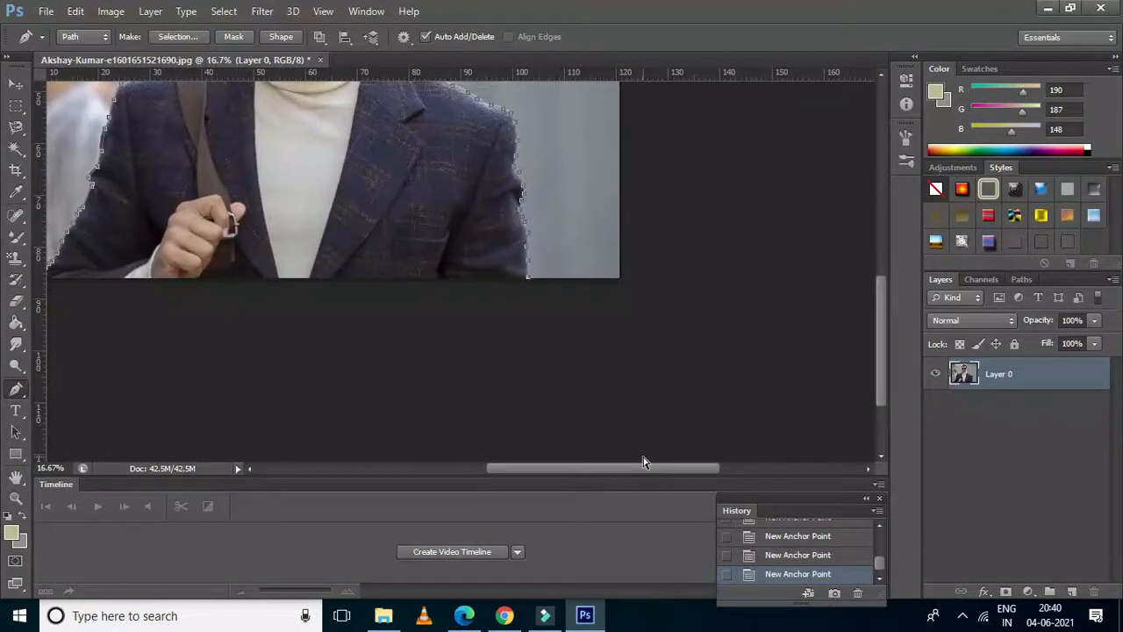
key(ctrl+minus)
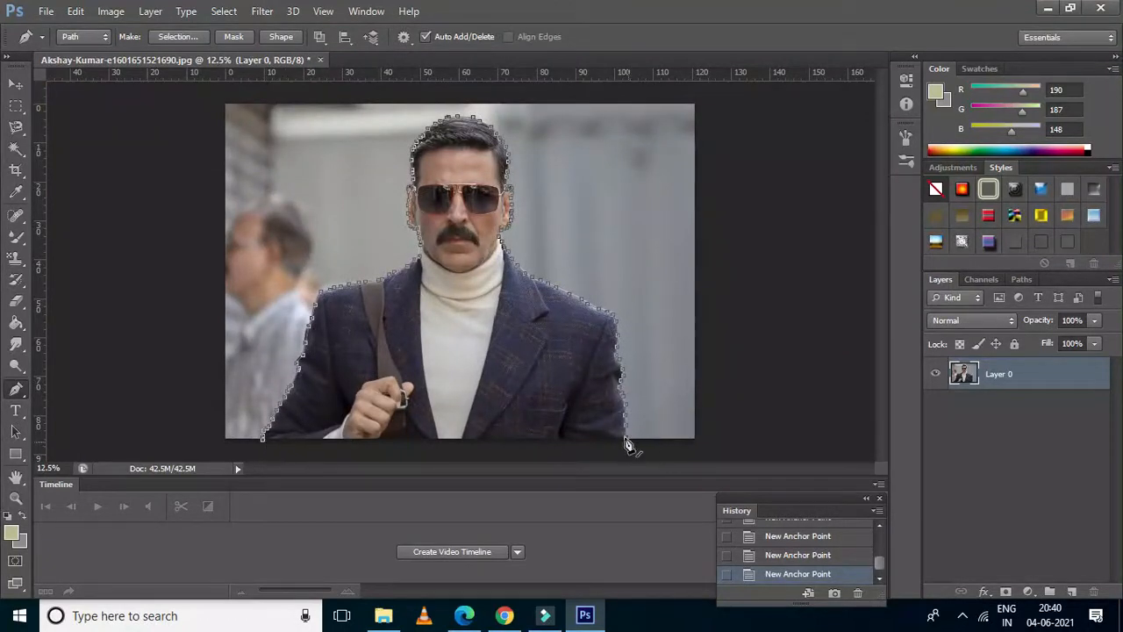
click(263, 437)
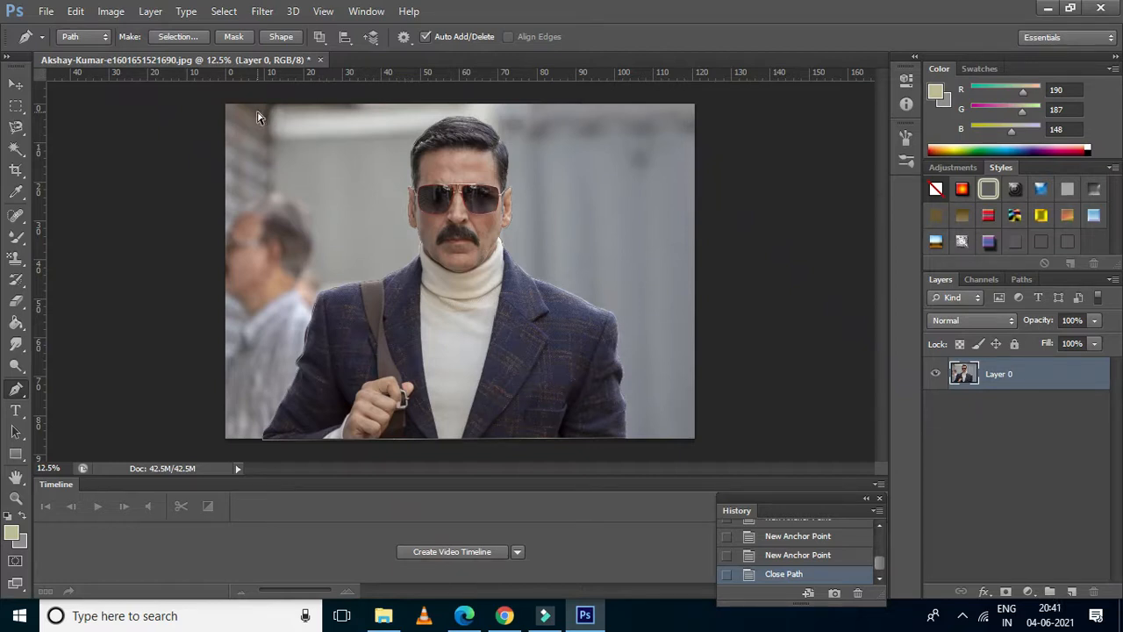
Convert the closed path into a selection and cut the man out of Layer 0
key(ctrl+Return)
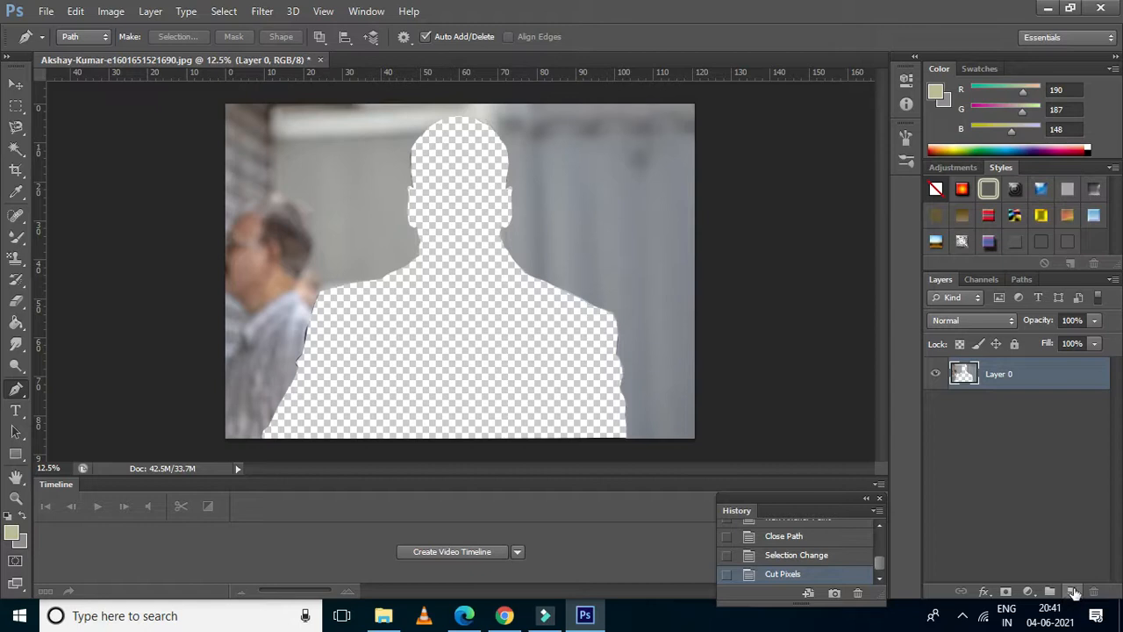
Add a new empty layer and place it beneath Layer 0
click(1072, 592)
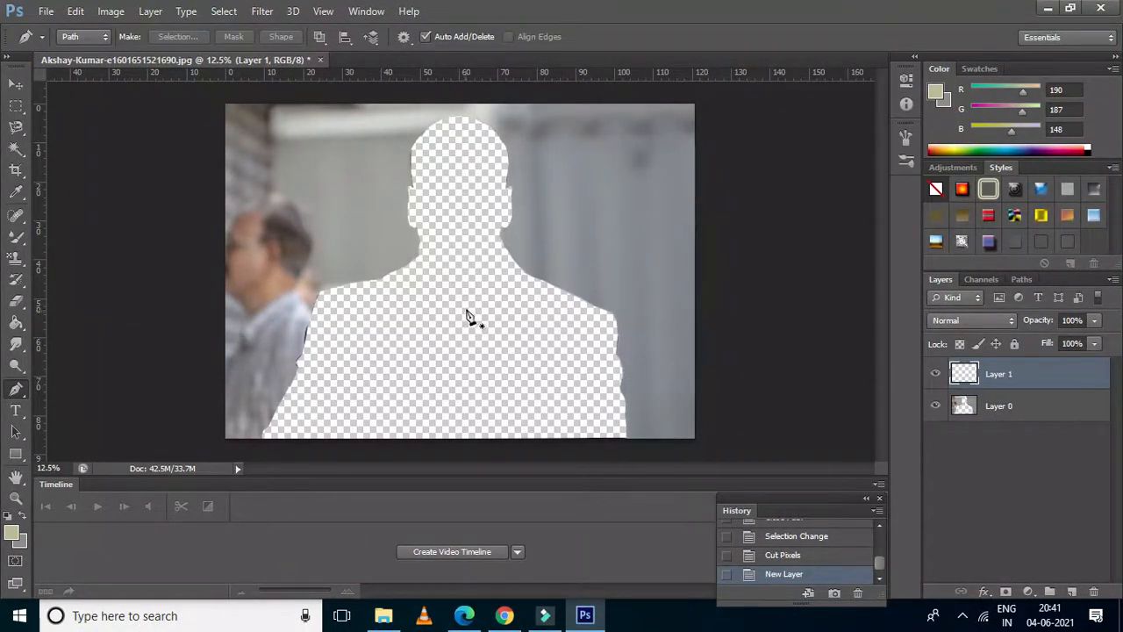
drag(986, 414, 1000, 386)
click(996, 420)
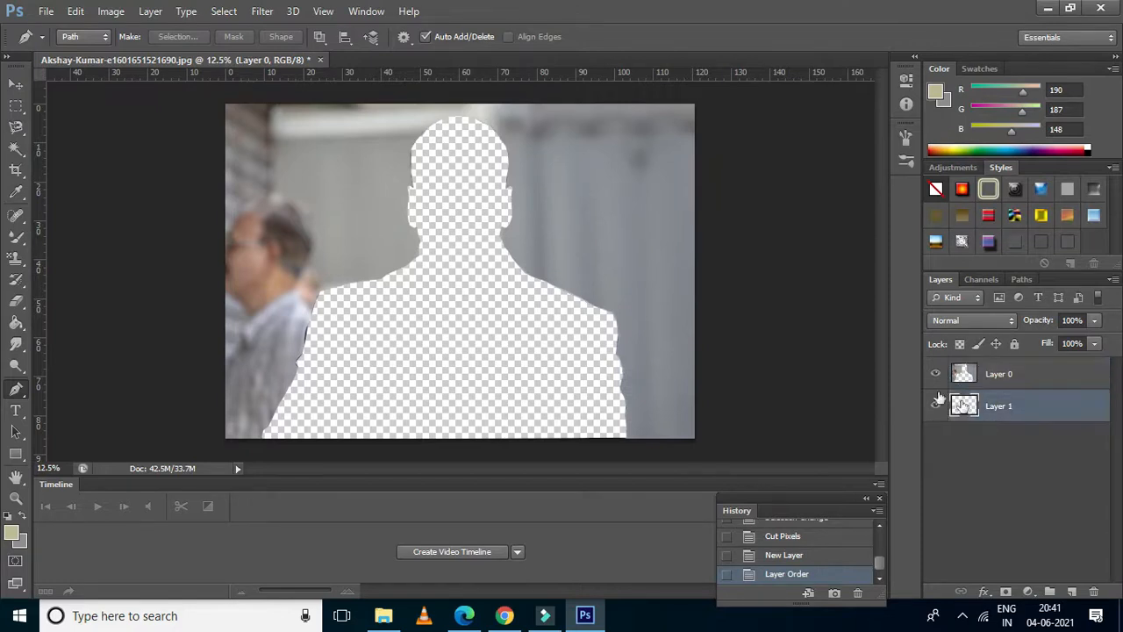
Delete Layer 0 with the leftover background and paste the cut-out man into the empty layer
click(935, 374)
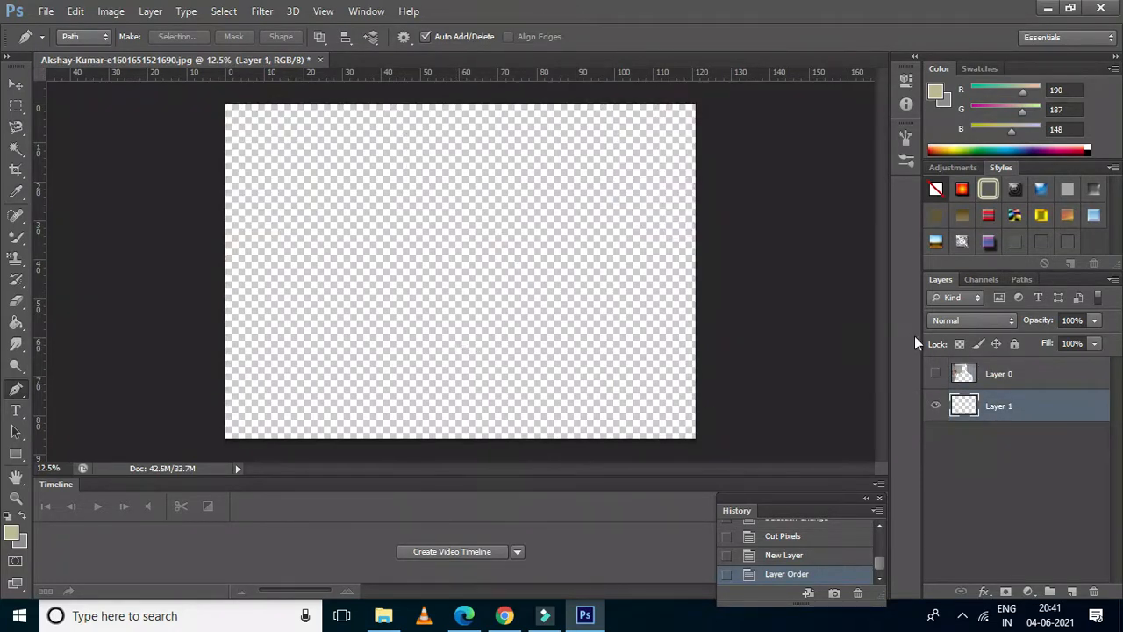
click(935, 374)
right_click(1022, 376)
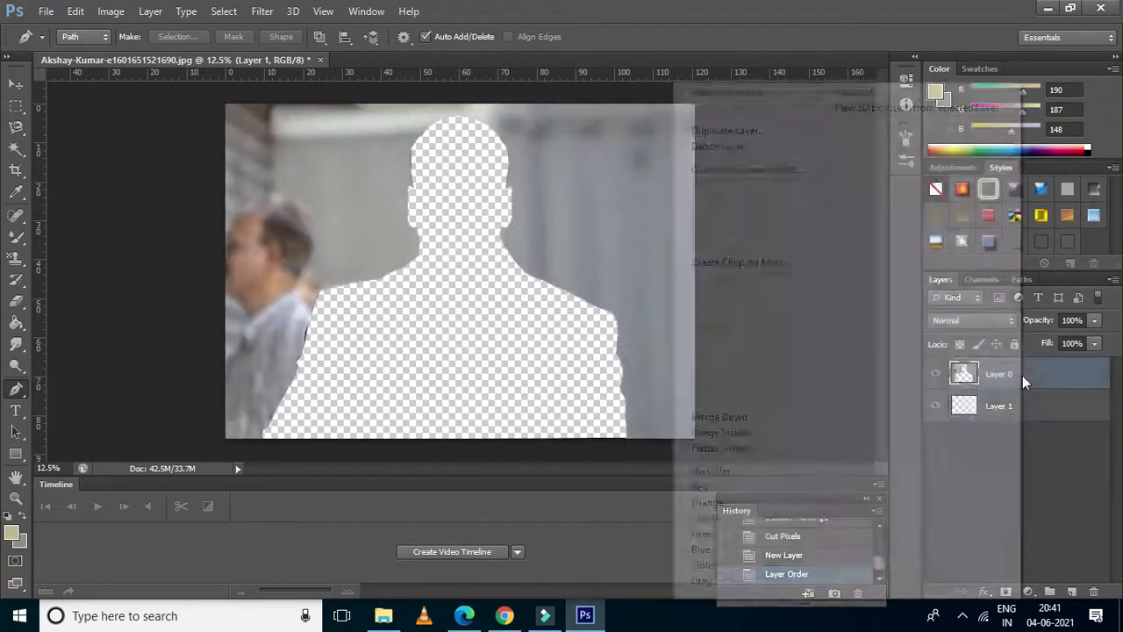
click(736, 146)
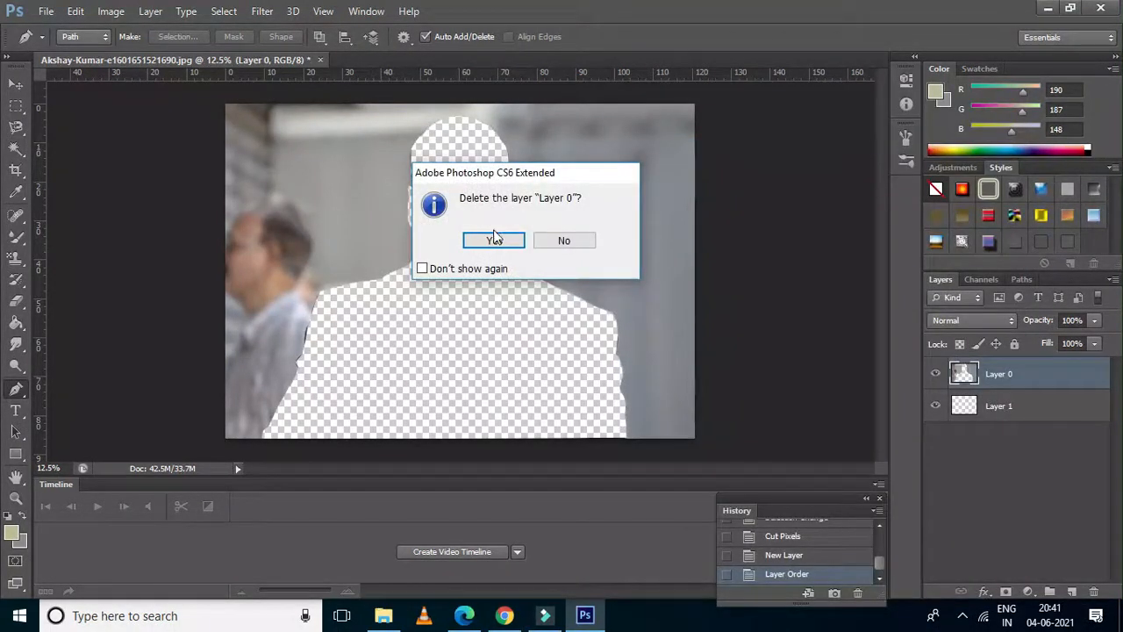
click(498, 239)
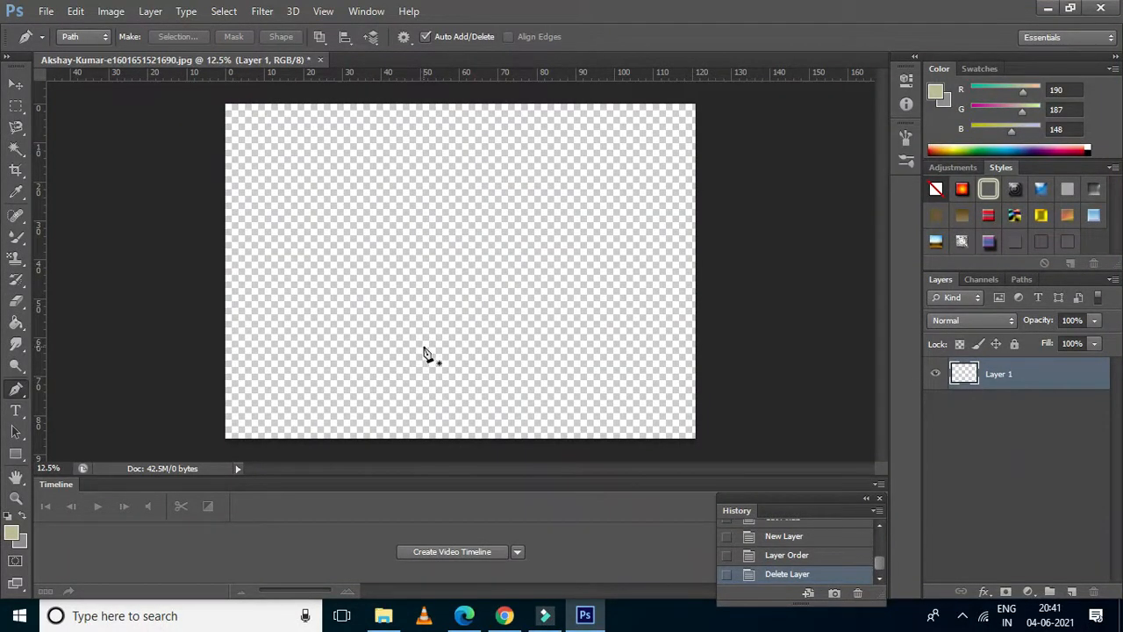
key(ctrl+v)
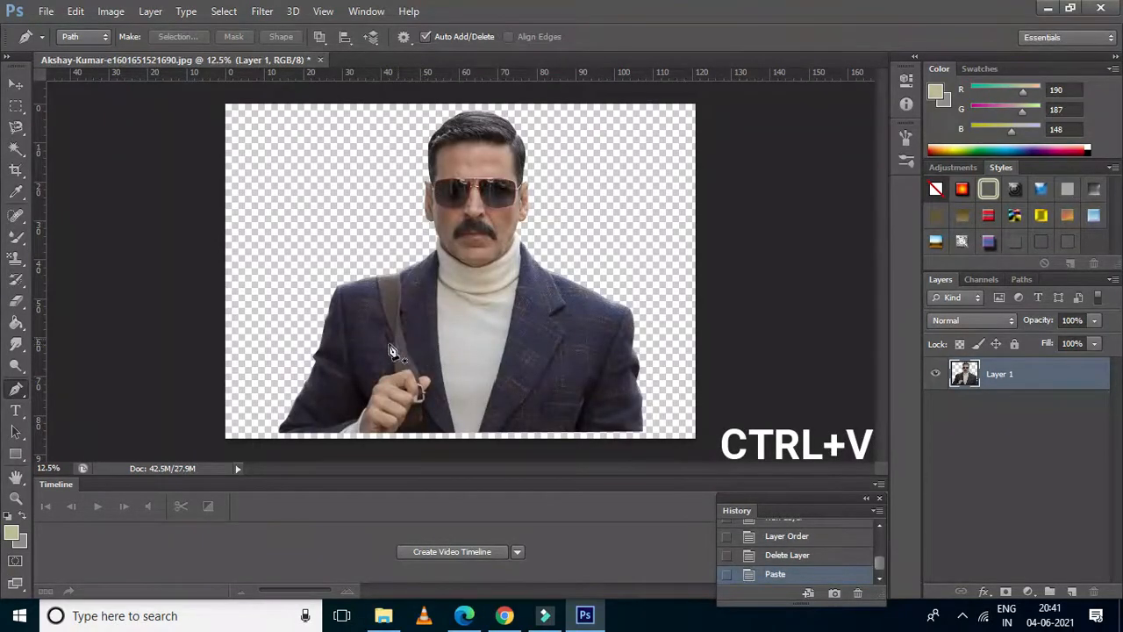
Move the cut-out man down so his lower edge lines up with the bottom edge of the canvas
click(15, 83)
drag(469, 276, 473, 291)
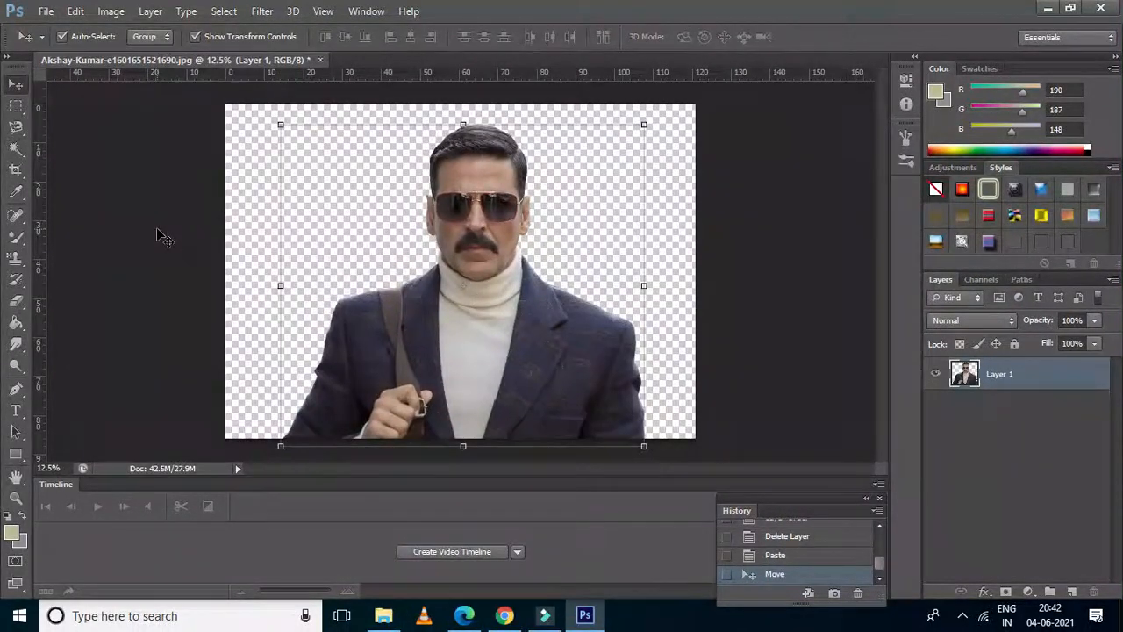
drag(408, 345, 412, 337)
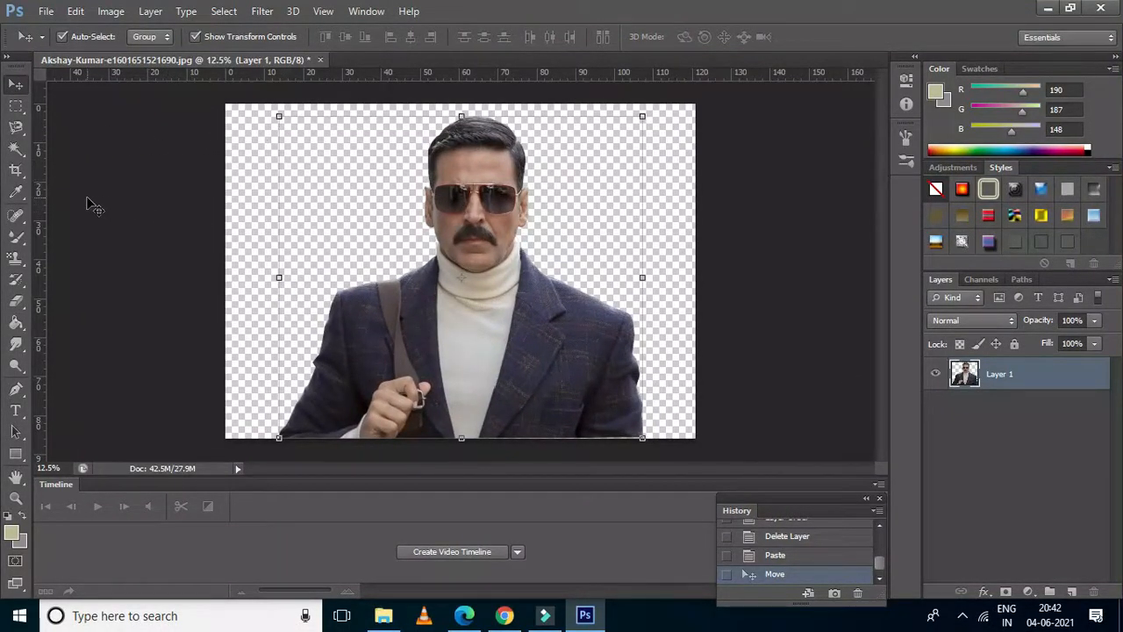
Save a copy of the image to the Desktop in PNG format under the file name Akshay-Kumar
key(ctrl+shift+s)
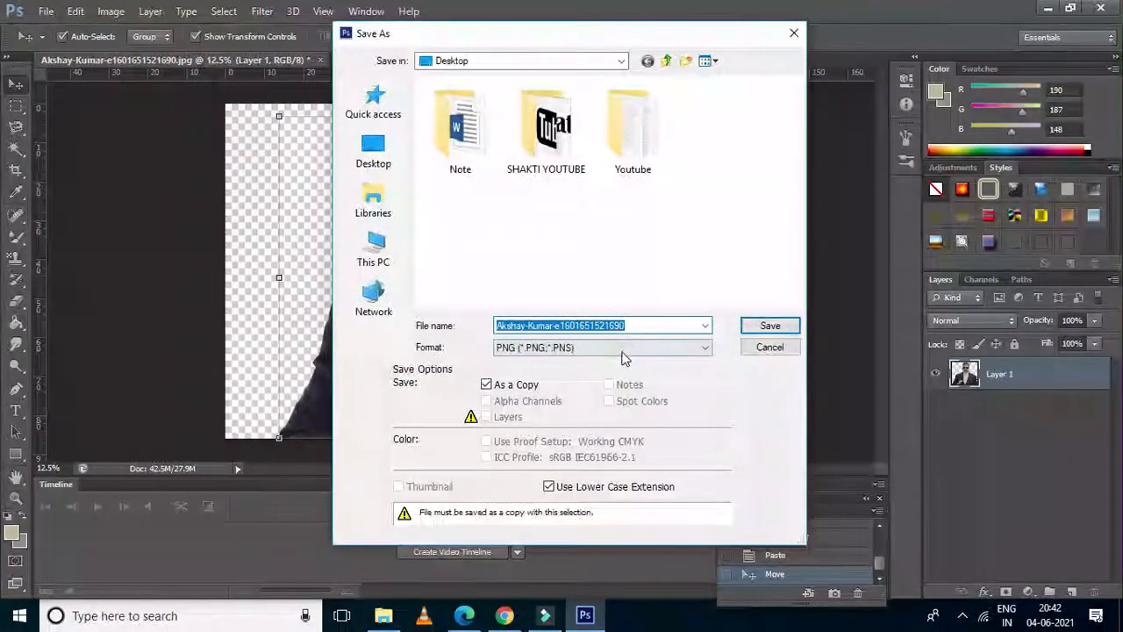
drag(559, 329, 709, 324)
key(BackSpace)
key(BackSpace)
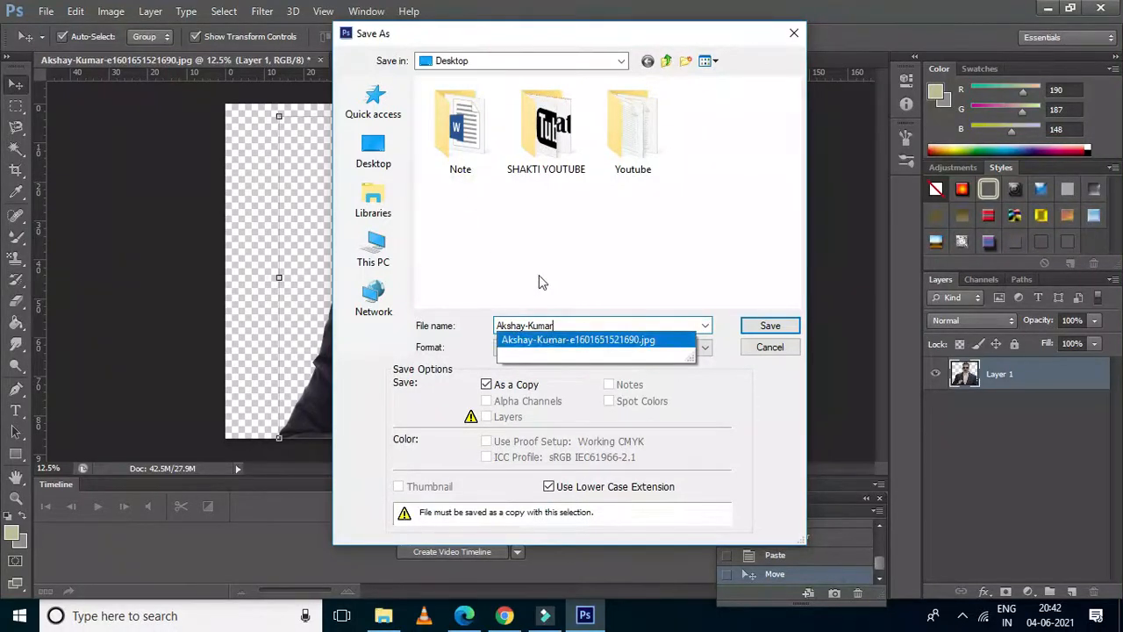
click(375, 151)
click(548, 347)
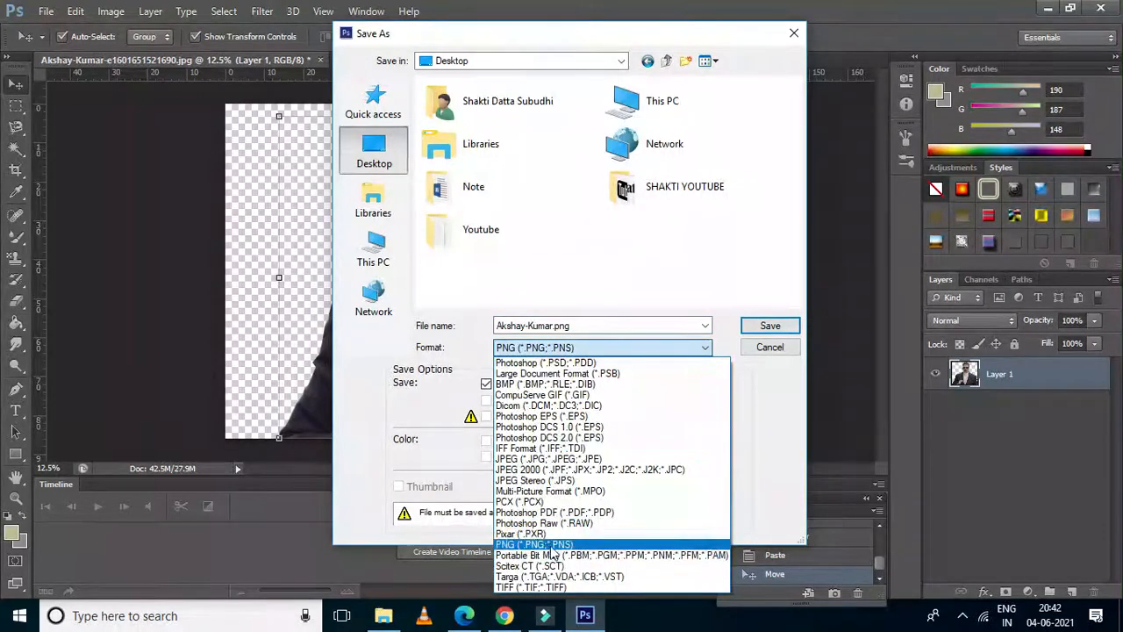
click(558, 544)
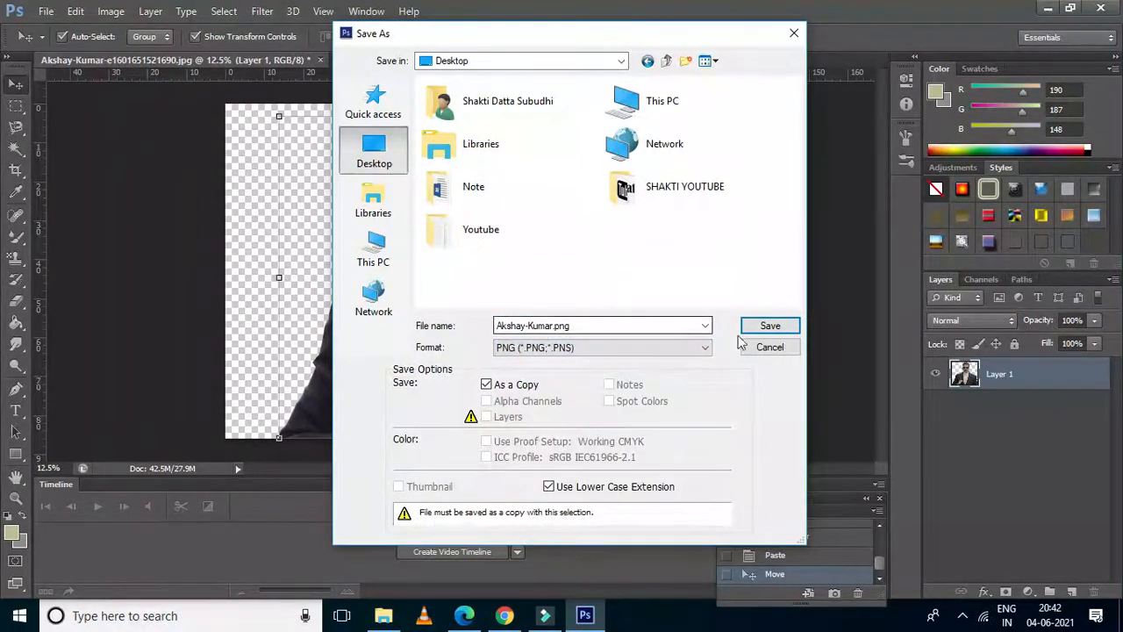
double_click(530, 325)
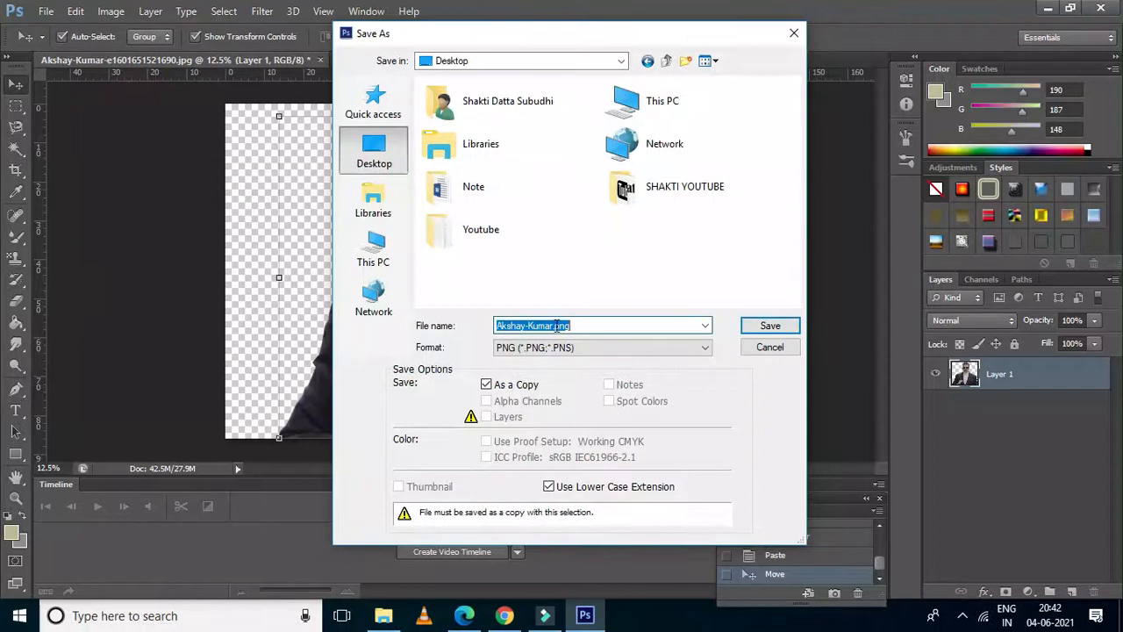
click(546, 325)
key(Return)
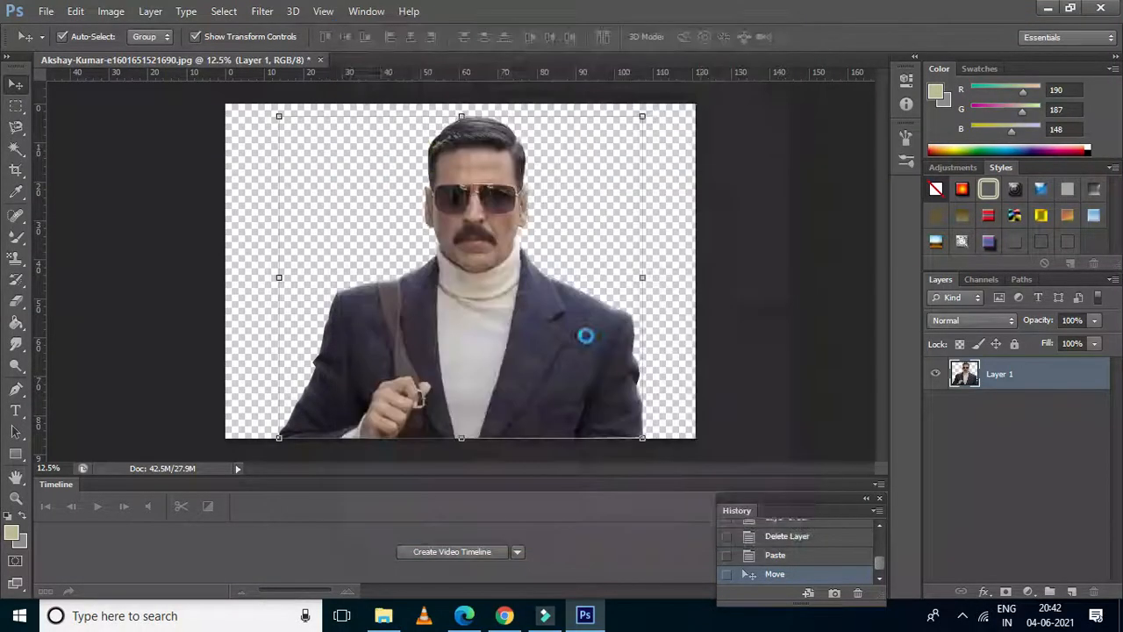
click(627, 195)
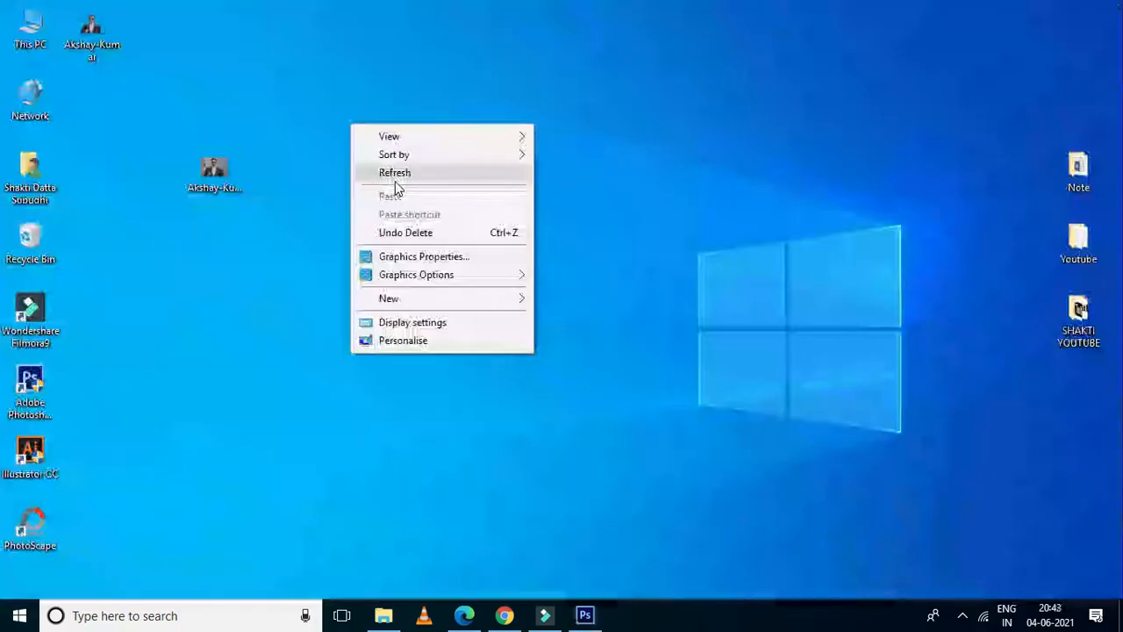
Refresh the Windows desktop and place the Akshay-Kumar PNG and the original photo file side by side
click(394, 176)
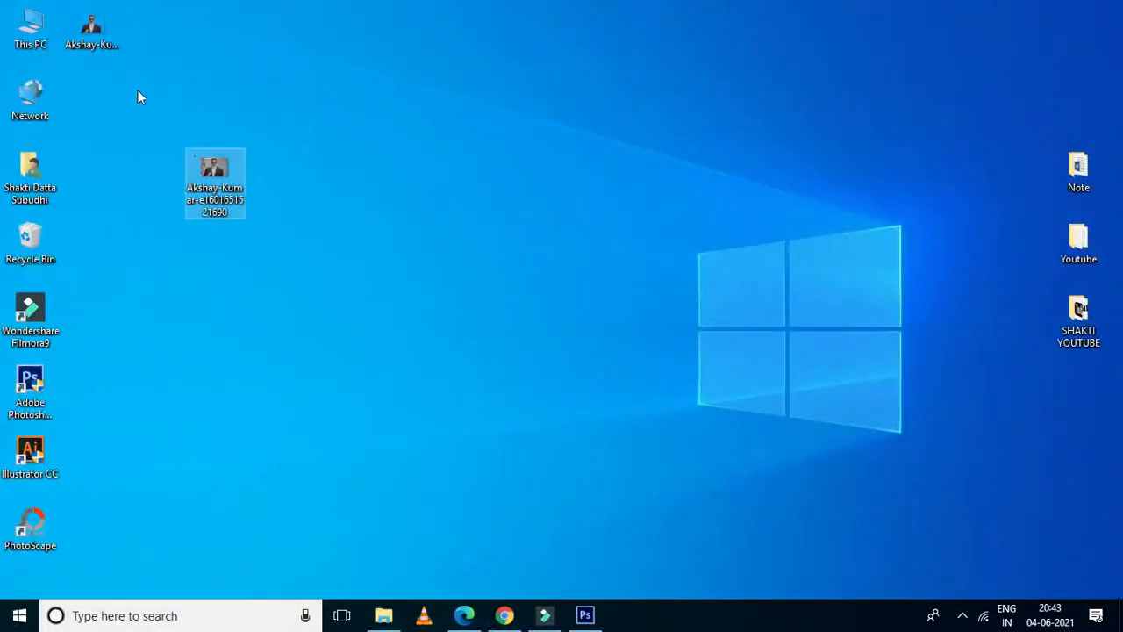
drag(226, 200, 291, 131)
drag(105, 58, 225, 158)
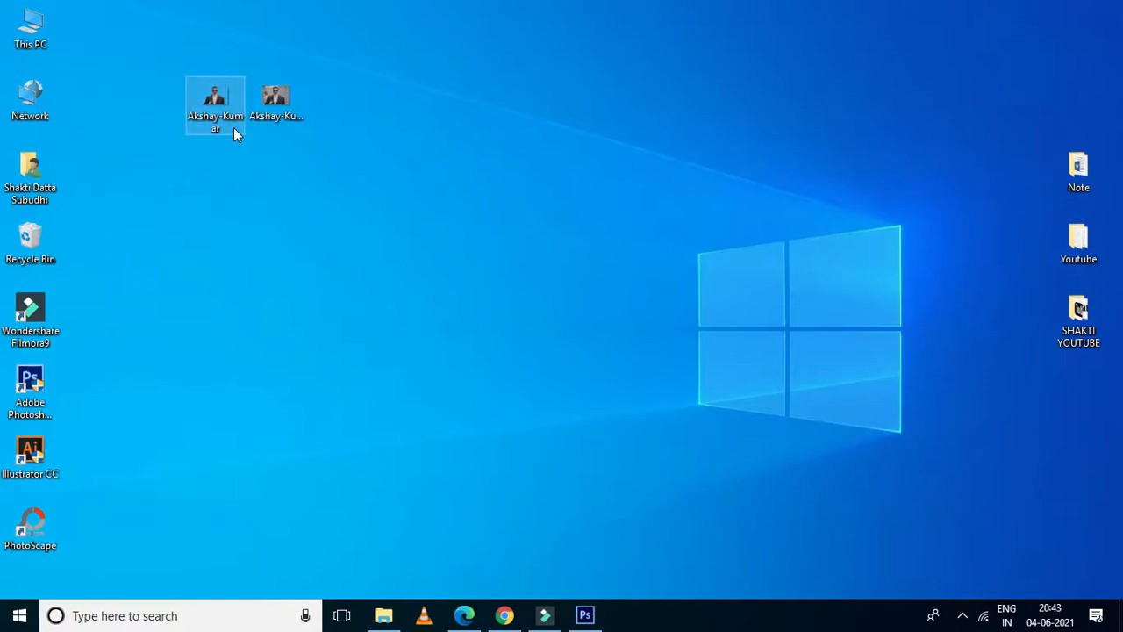
View the original photo and the Akshay-Kumar PNG to compare their backgrounds, and return to Photoshop
click(264, 109)
click(219, 117)
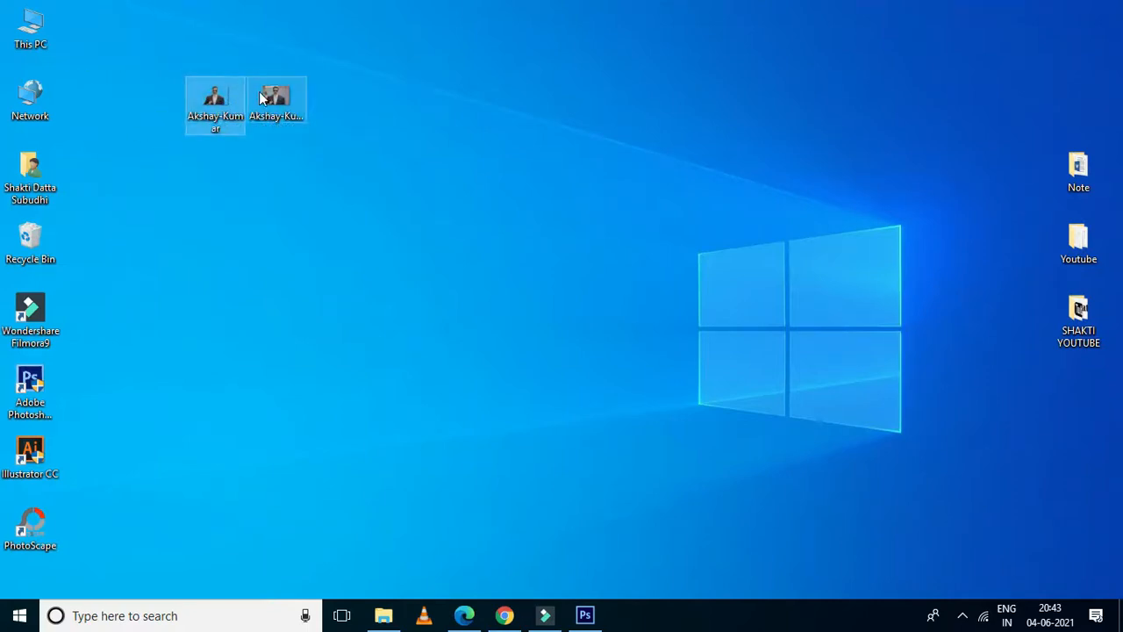
click(280, 97)
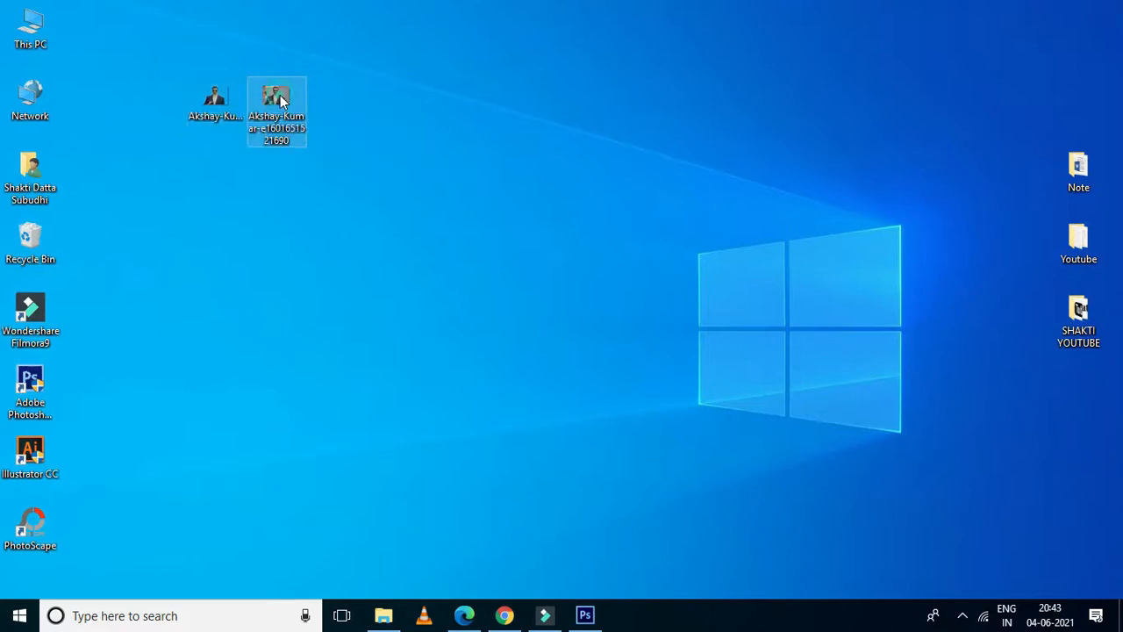
click(354, 262)
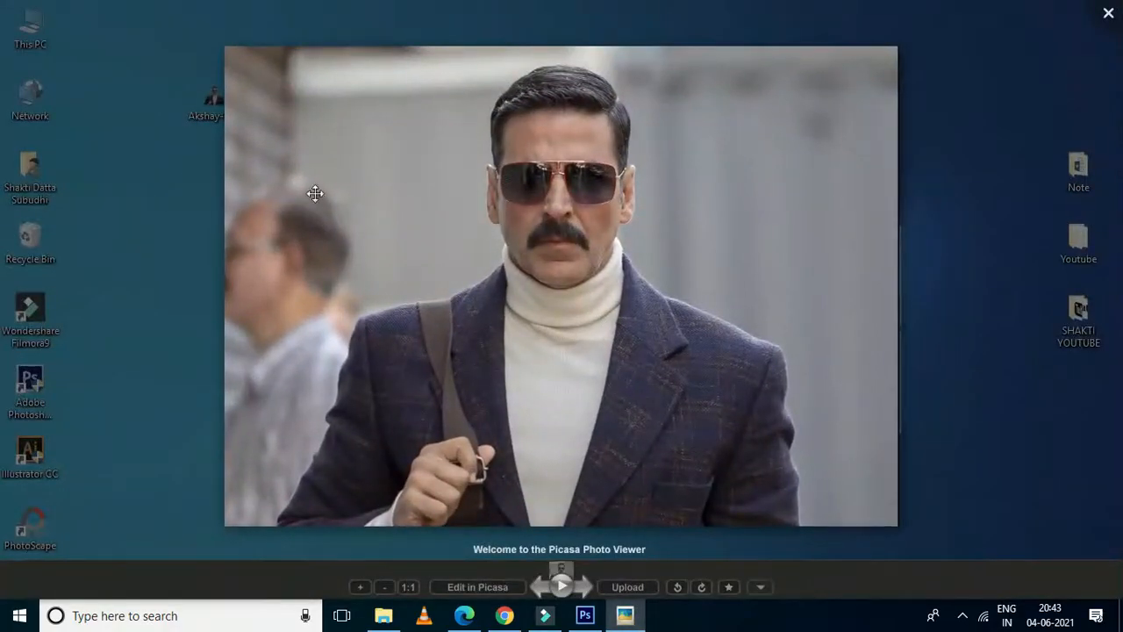
click(1111, 13)
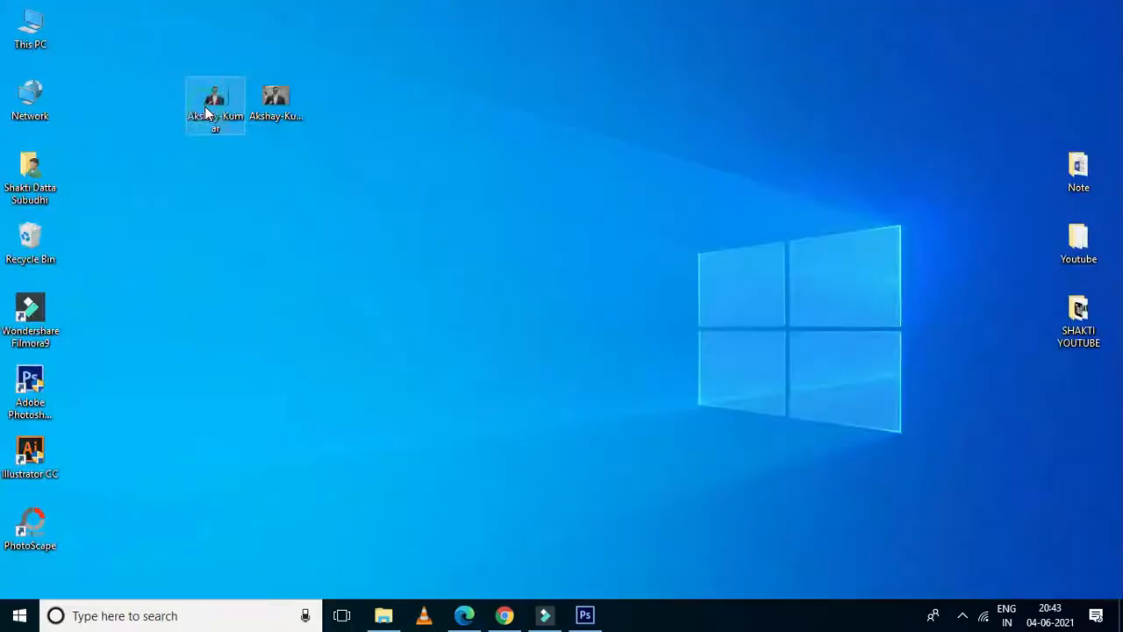
double_click(205, 106)
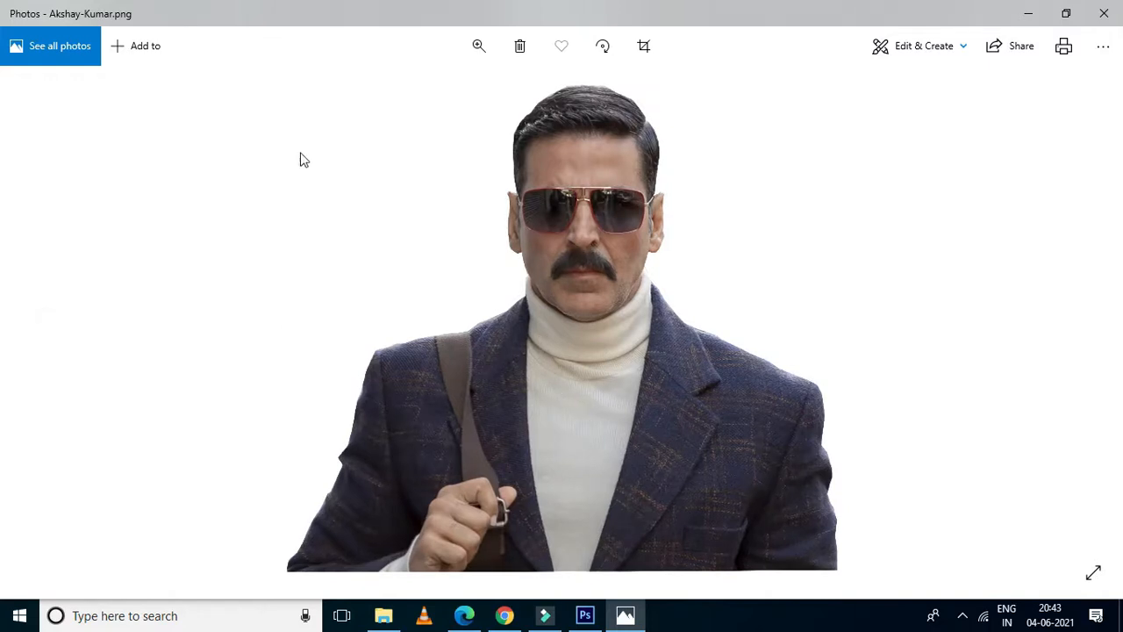
click(584, 615)
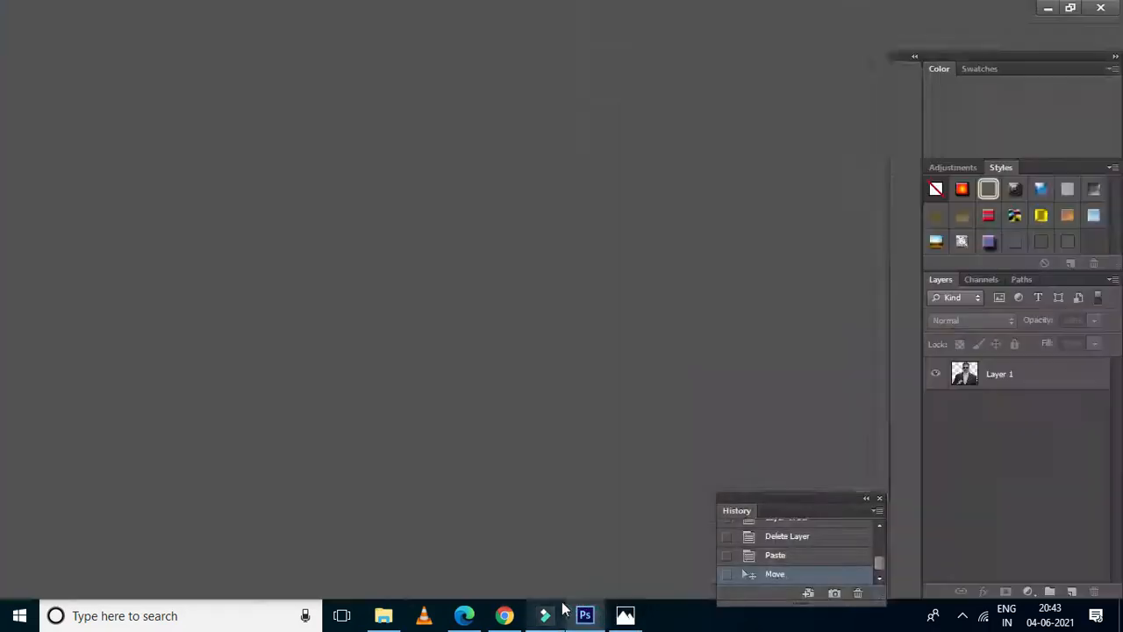